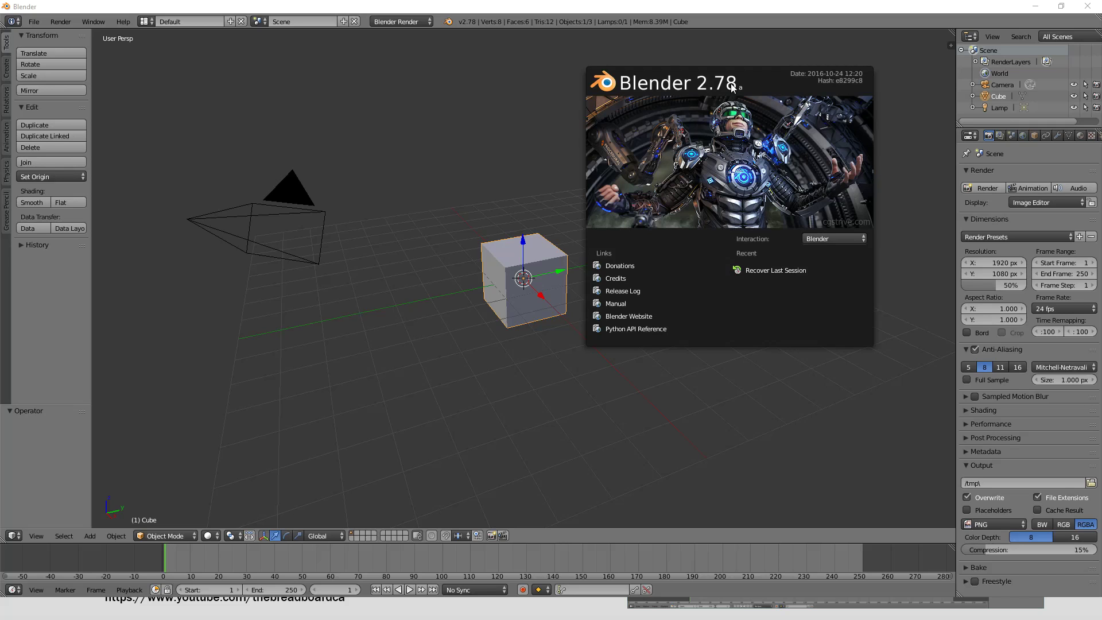
Dismiss the startup splash and delete the default cube from the scene.
click(760, 81)
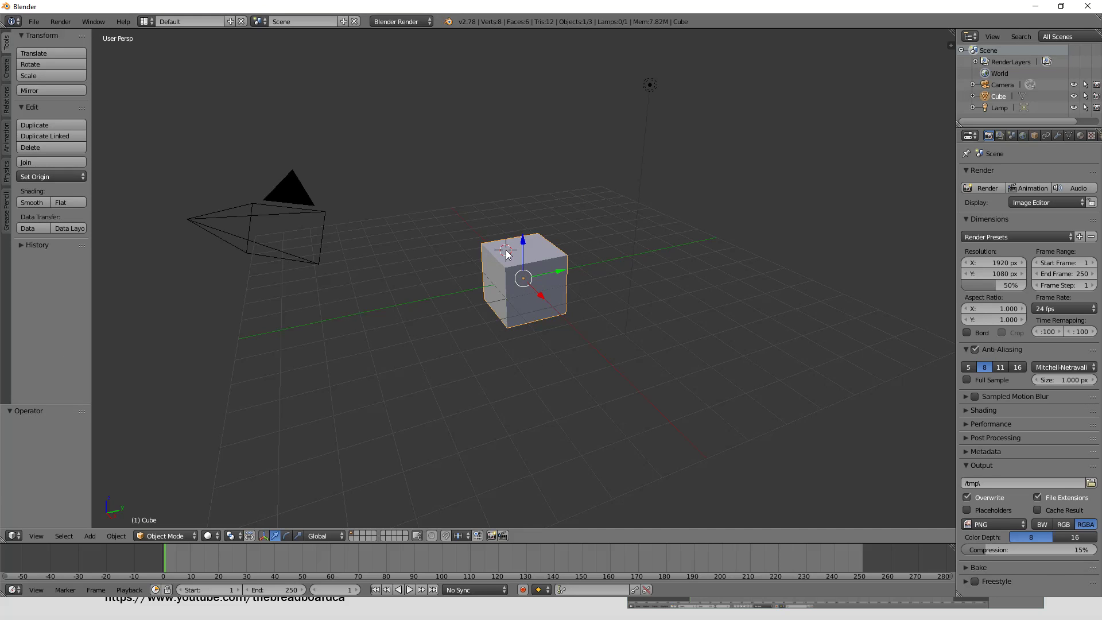
key(x)
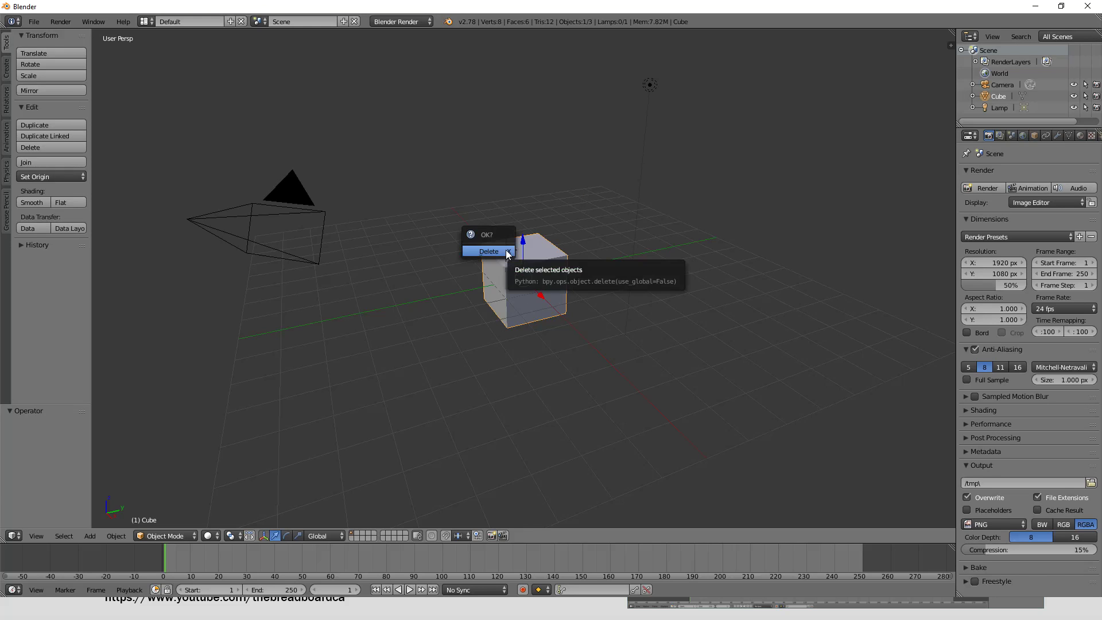
click(506, 253)
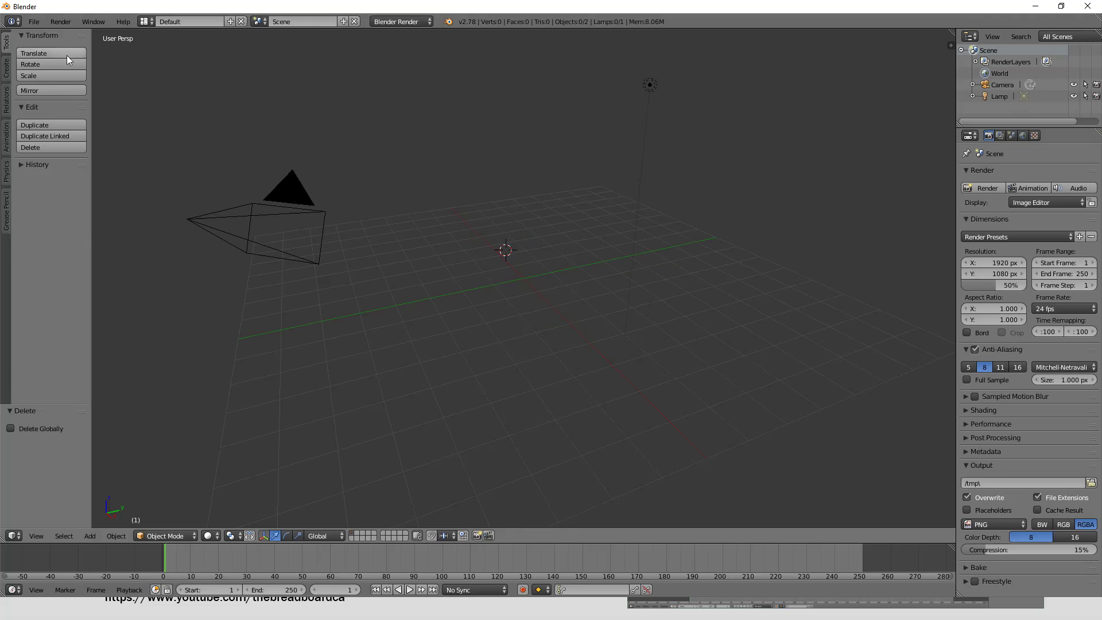
Import the STL mesh "Mask skull solid video.stl" from the brain scan folder on the Desktop.
click(33, 23)
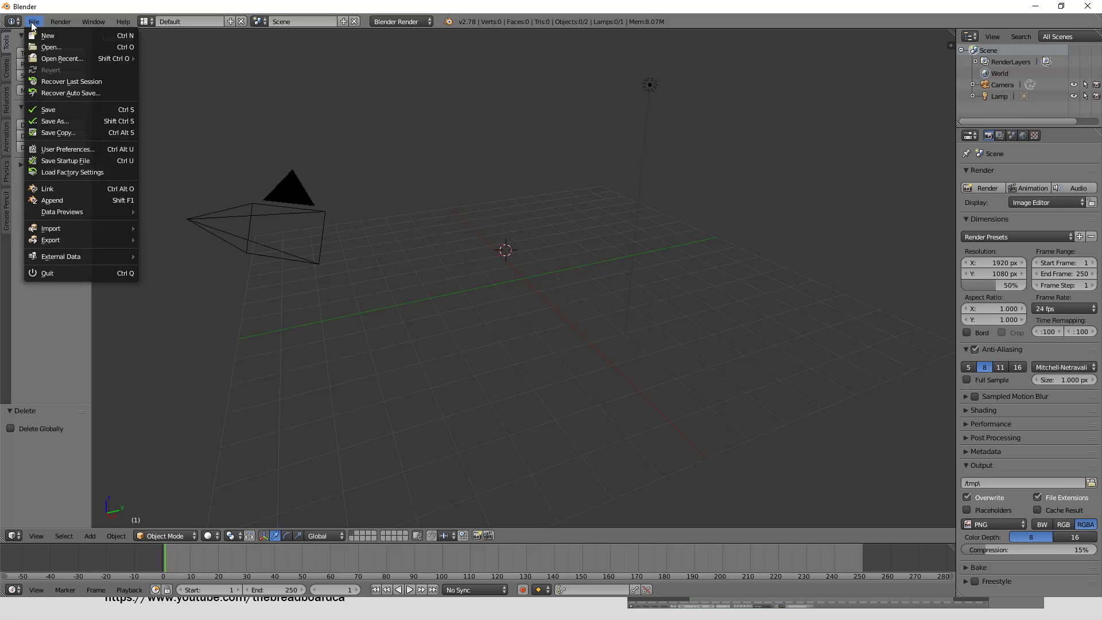
mouse_move(88, 230)
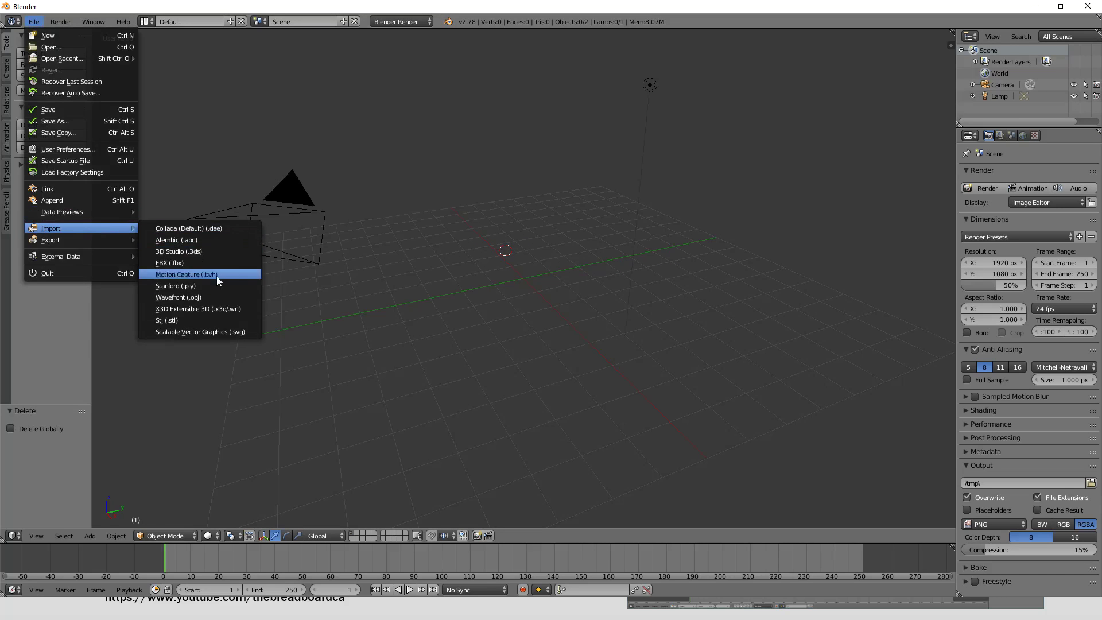
click(216, 322)
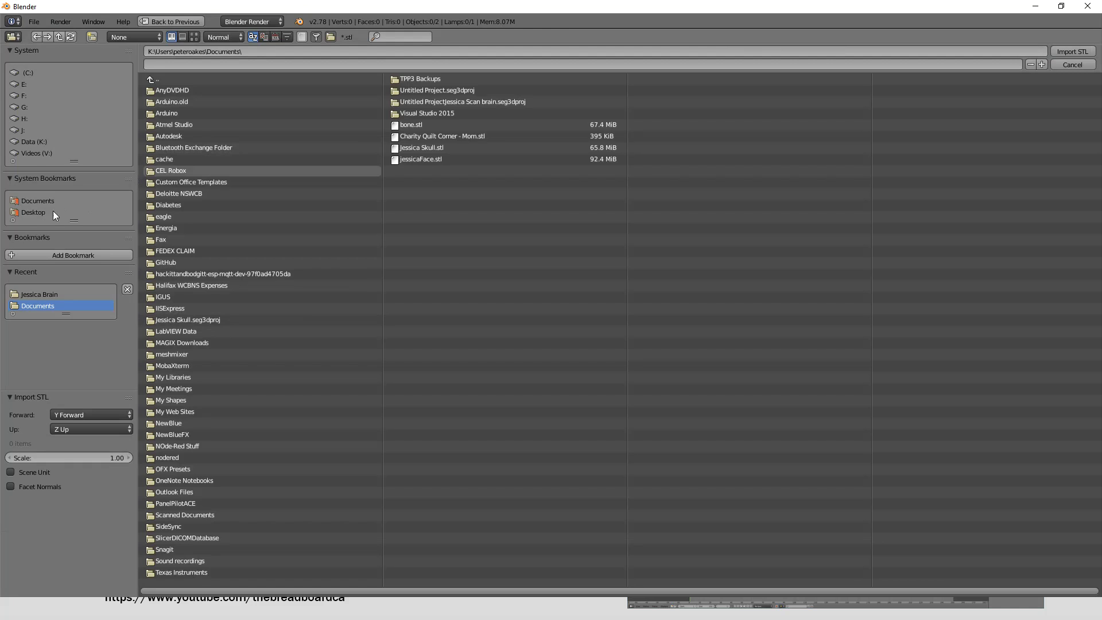
click(34, 212)
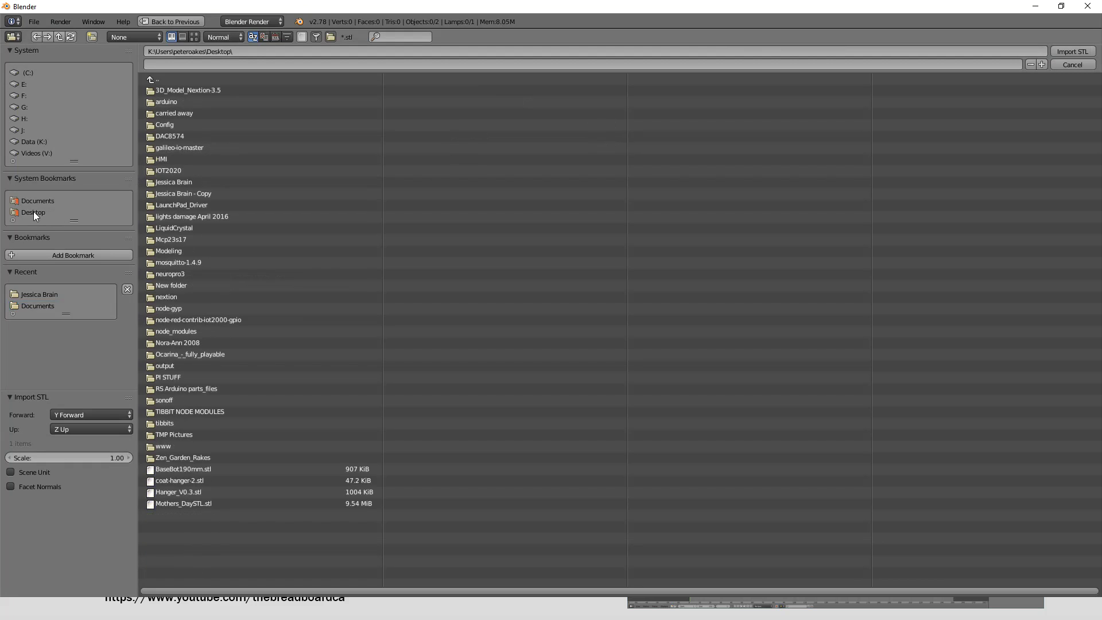
click(194, 182)
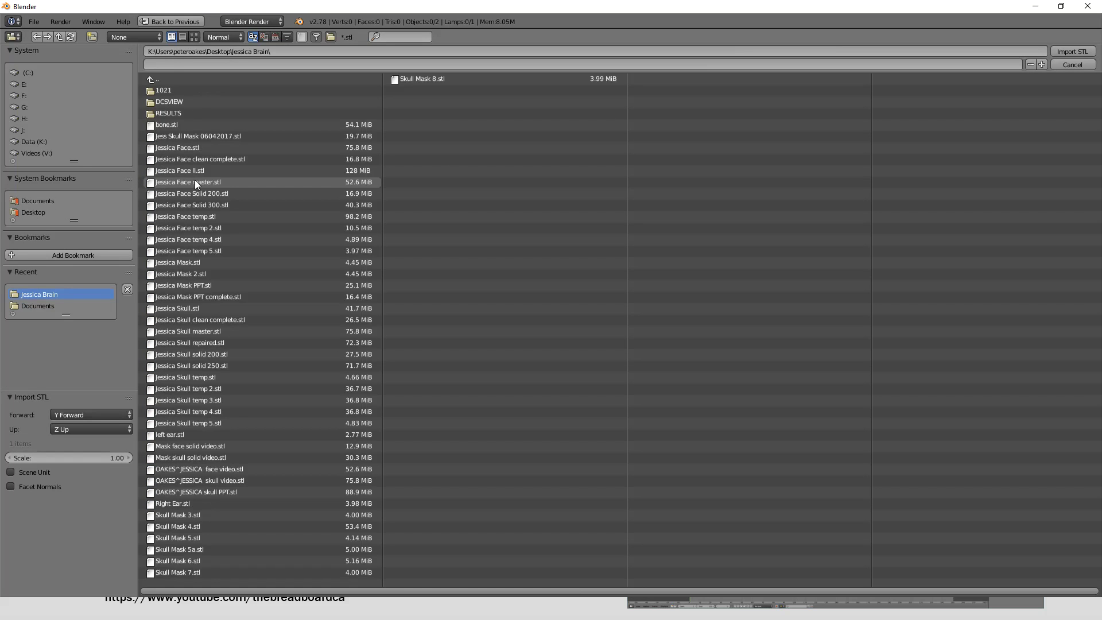
click(170, 102)
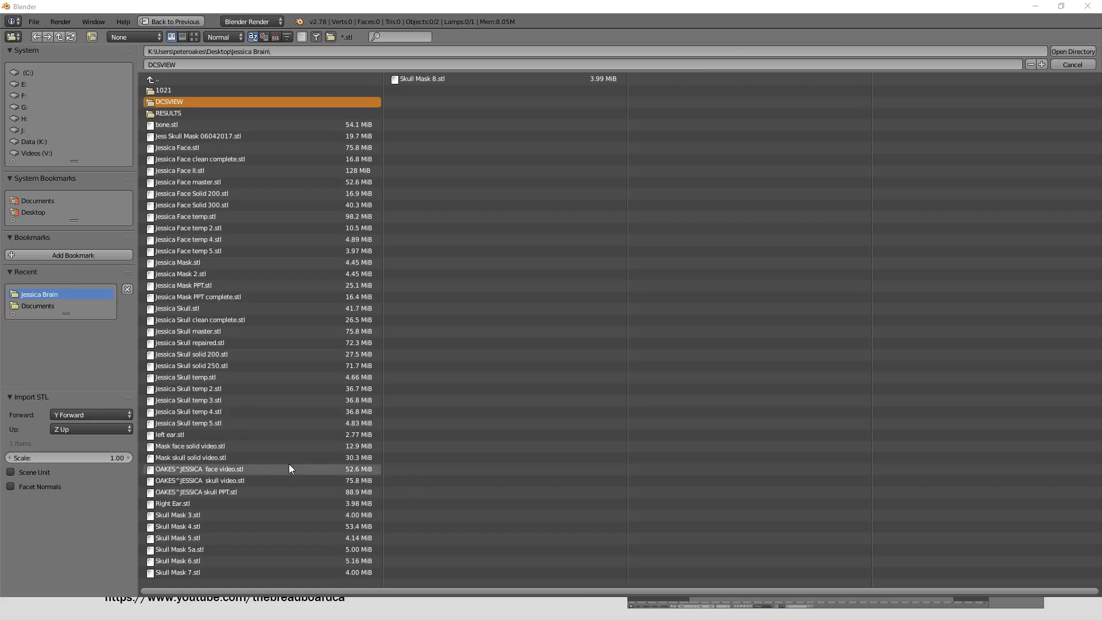
click(228, 446)
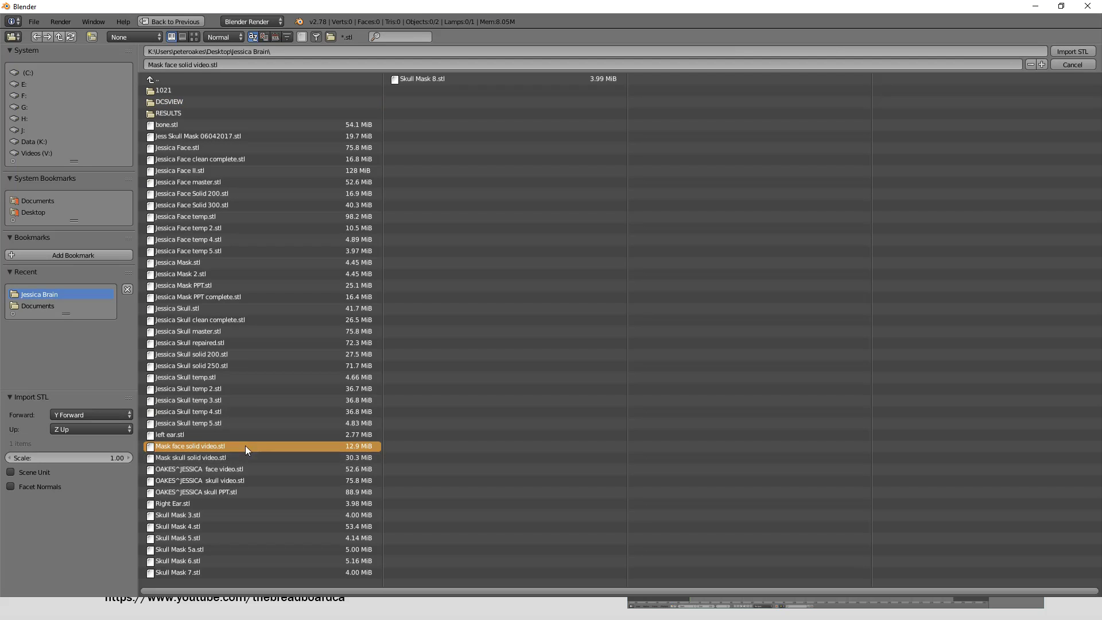
click(246, 454)
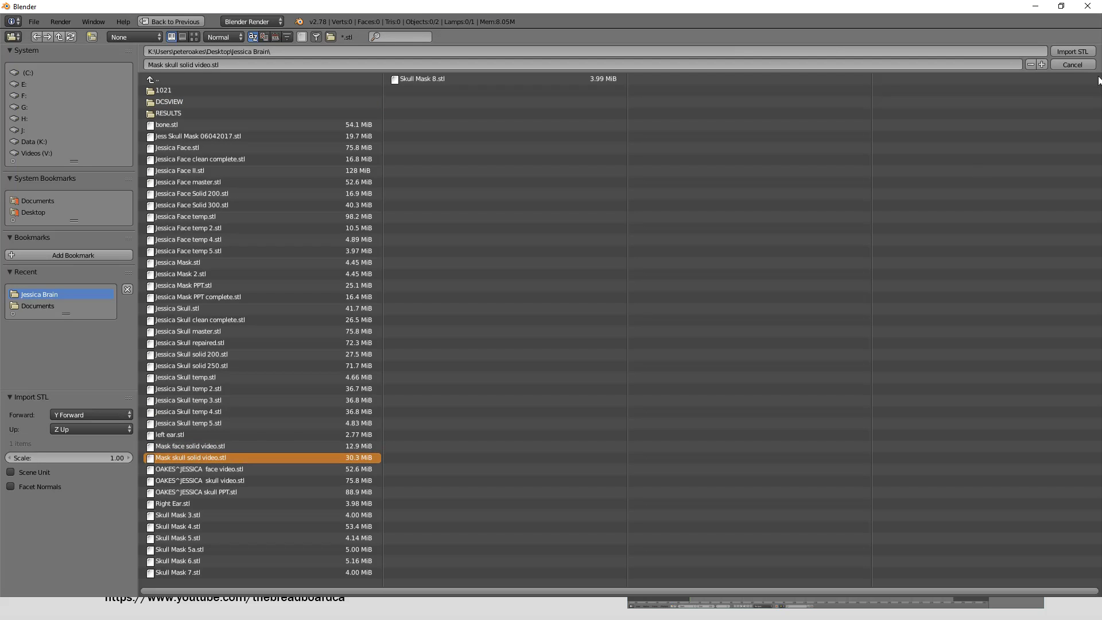
click(1071, 52)
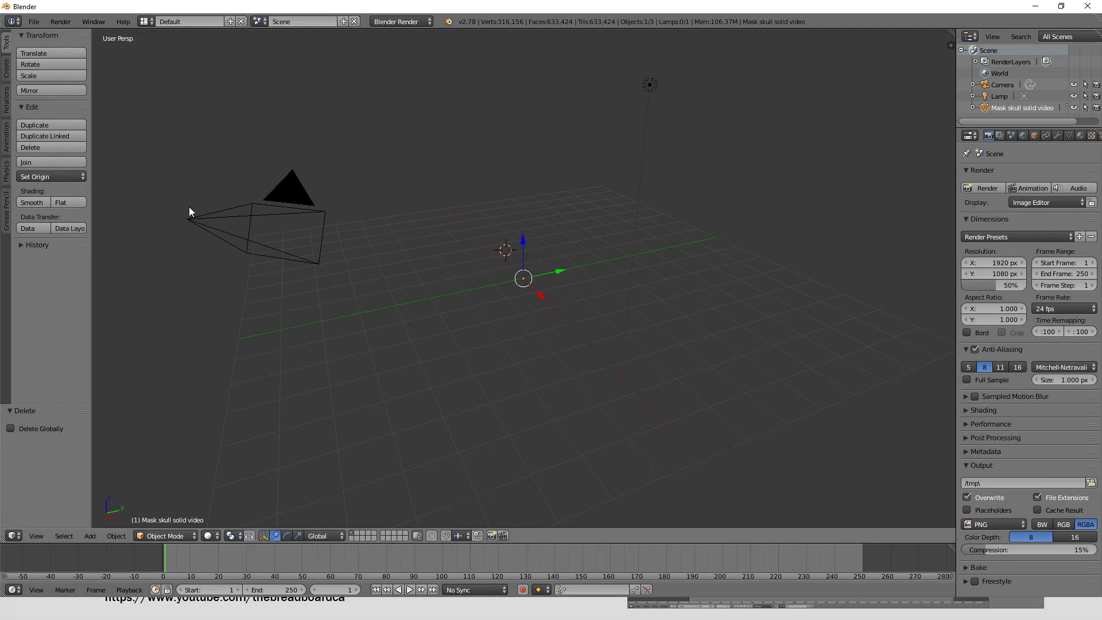
Import the STL mesh "Mask face solid video.stl" from the same folder into the scene.
click(33, 23)
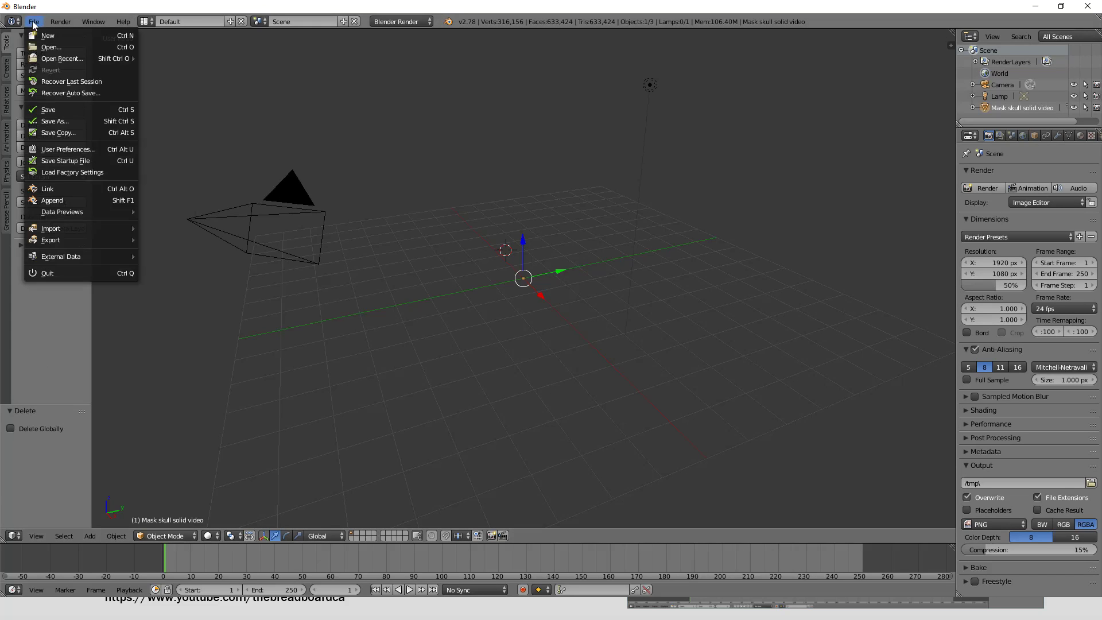
mouse_move(70, 228)
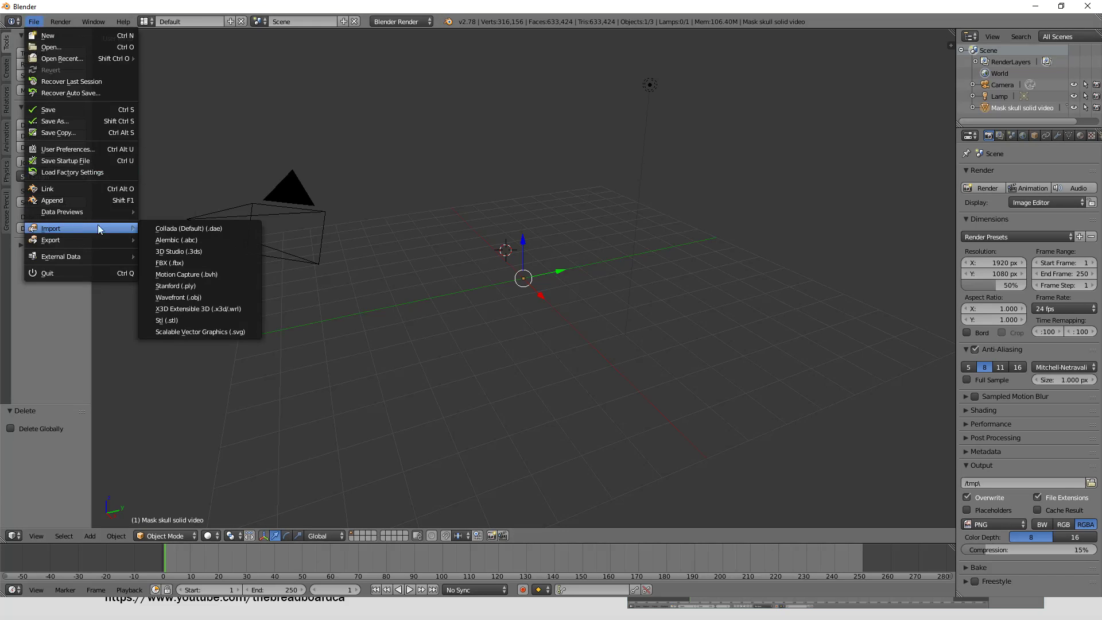
click(194, 324)
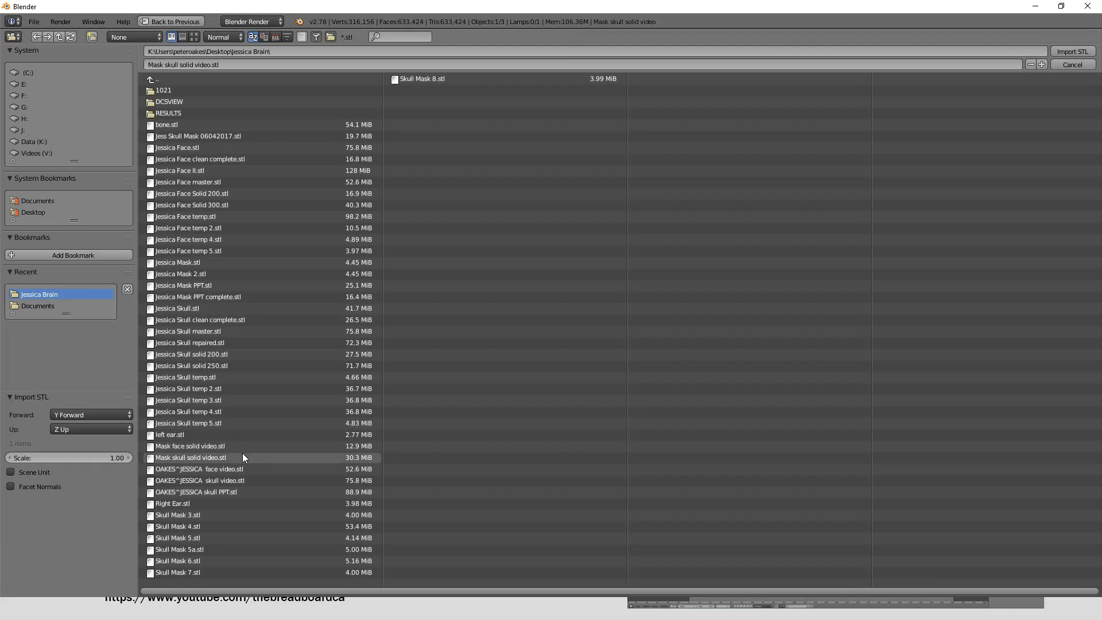
click(228, 442)
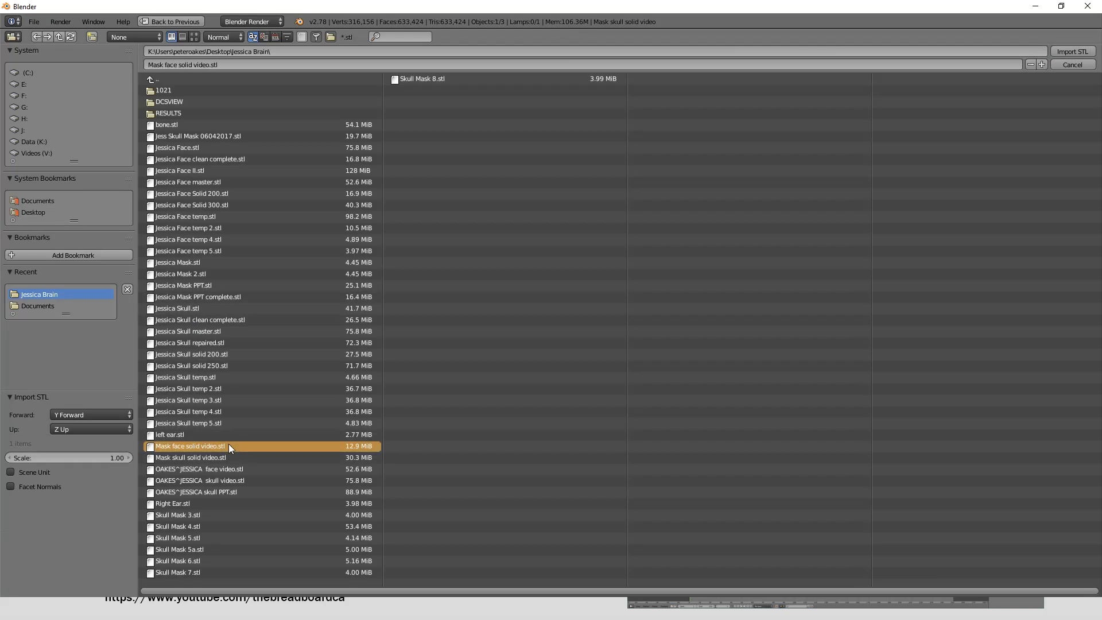
click(1072, 52)
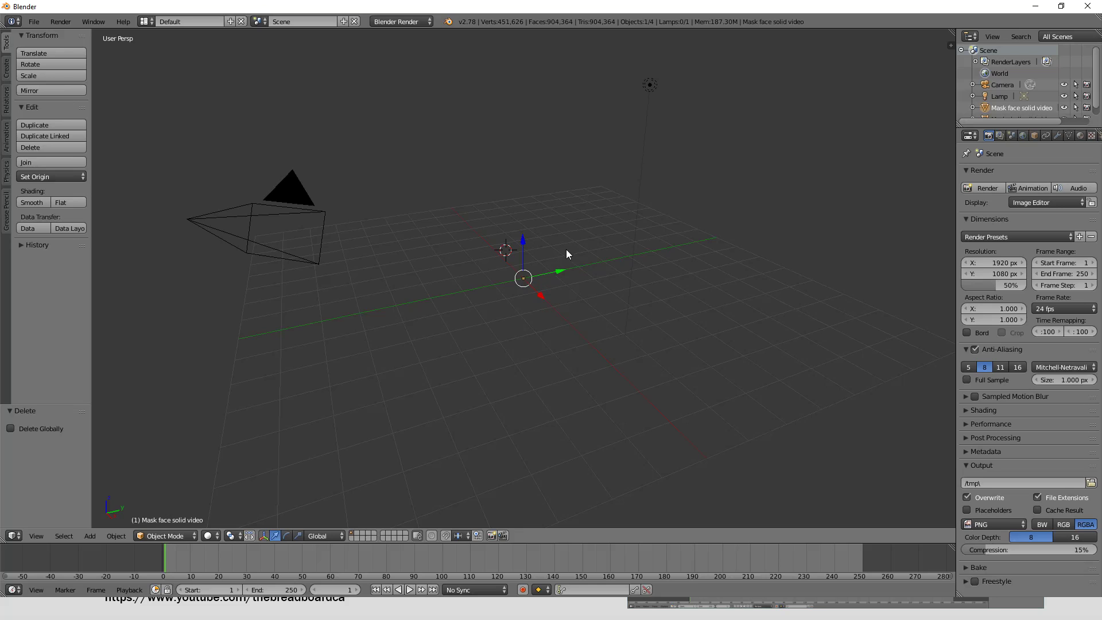
scroll(553, 249, down, 10)
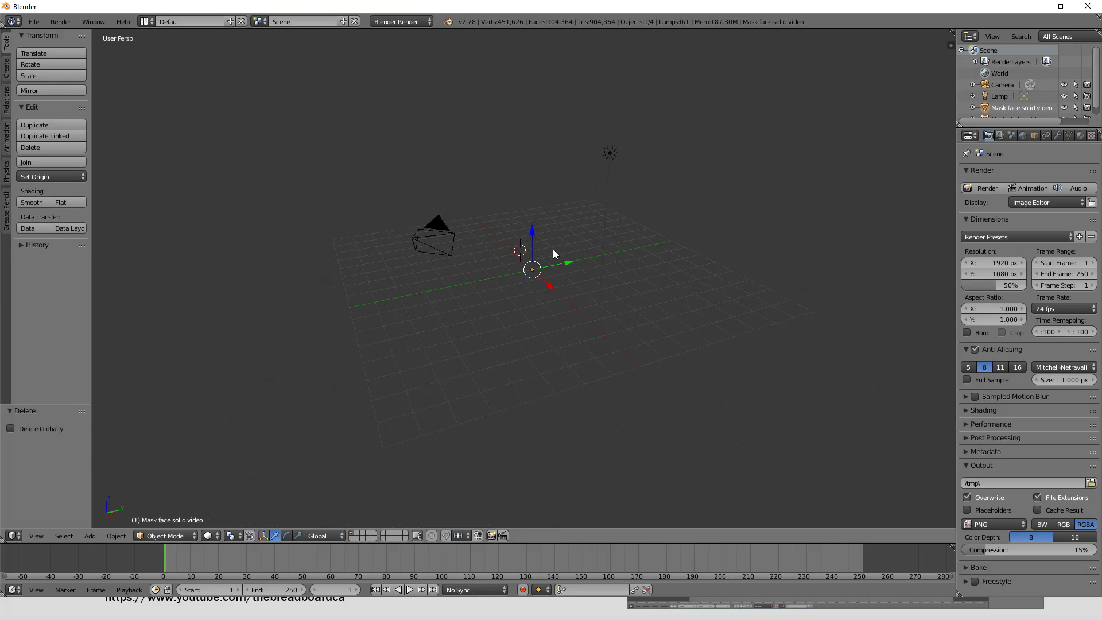
scroll(552, 249, up, 10)
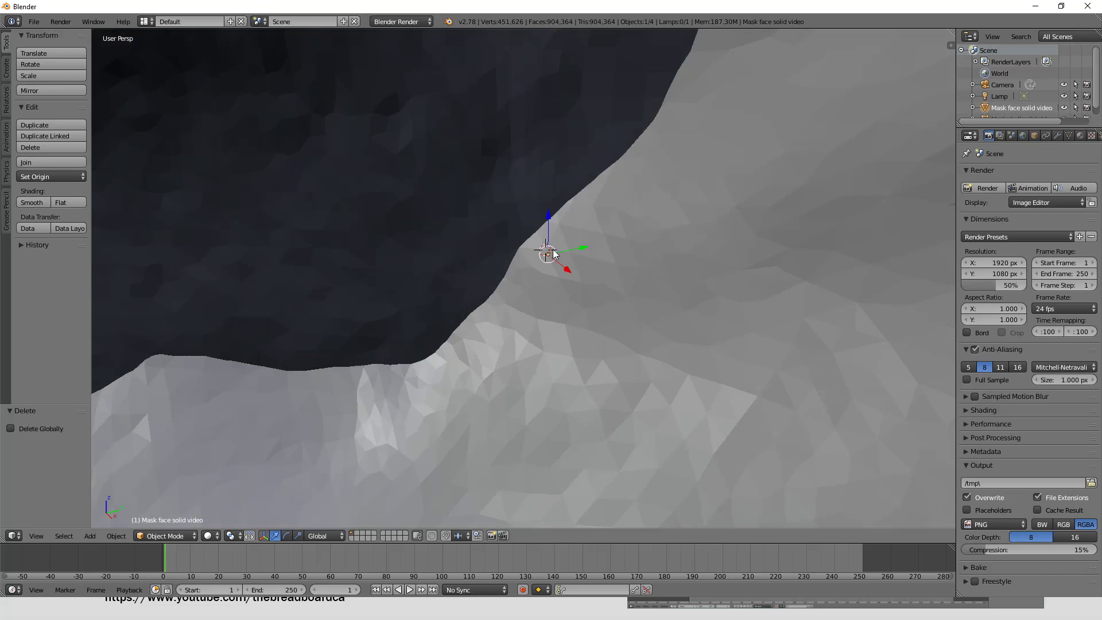
scroll(553, 253, down, 8)
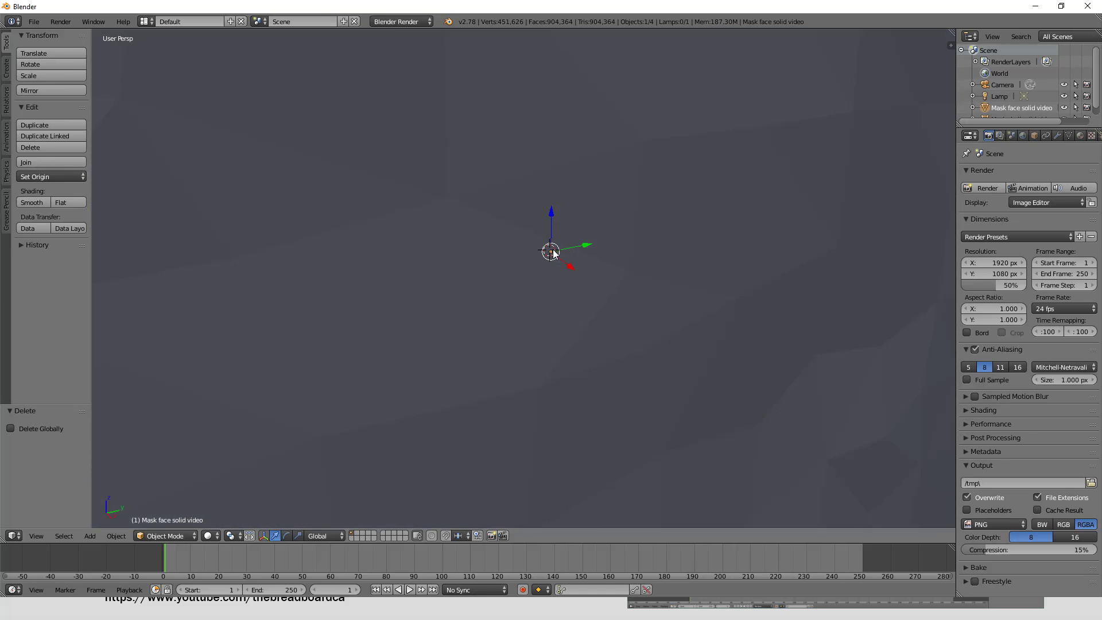
scroll(554, 253, down, 2)
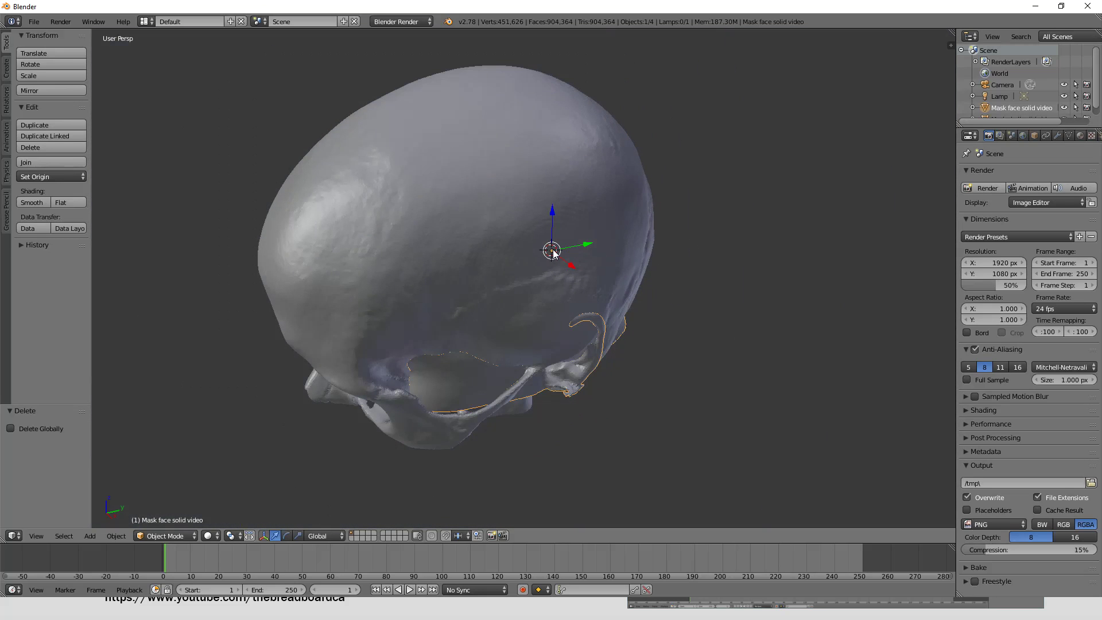
Try moving the skull mesh freely by about -1.9 in X, -3.6 in Y and 0.6 in Z, and undo the move.
right_click(347, 326)
key(g)
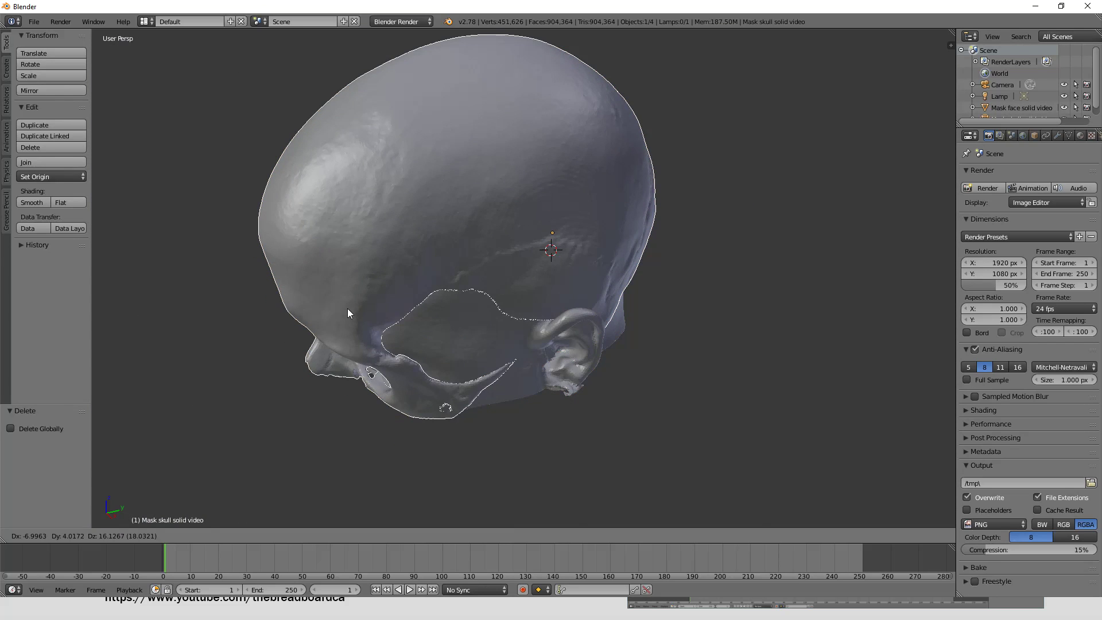
click(340, 326)
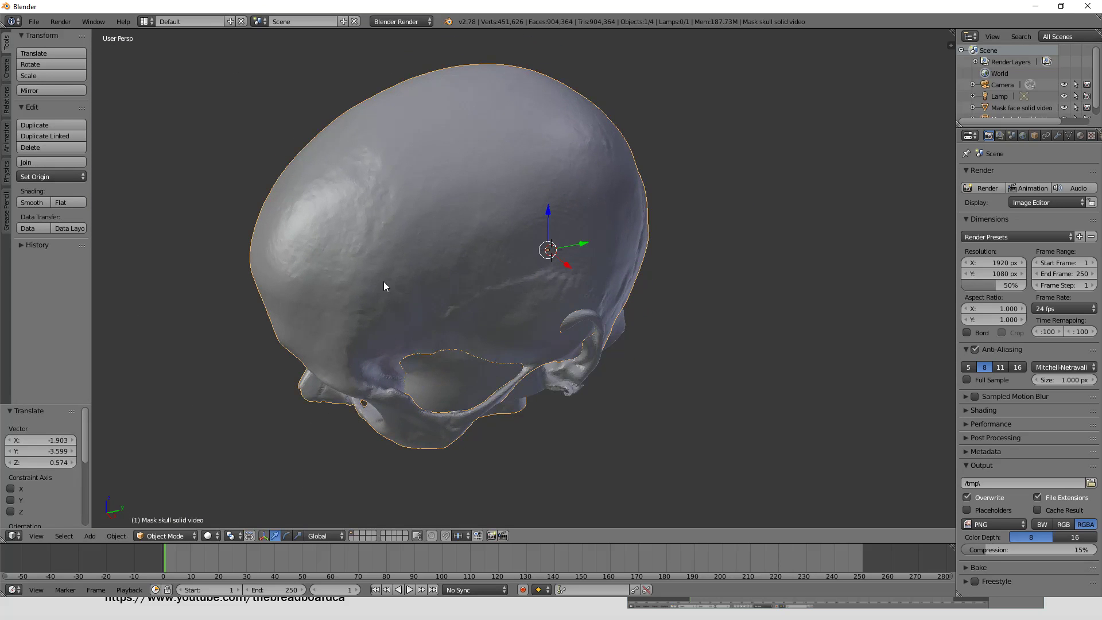
key(ctrl+z)
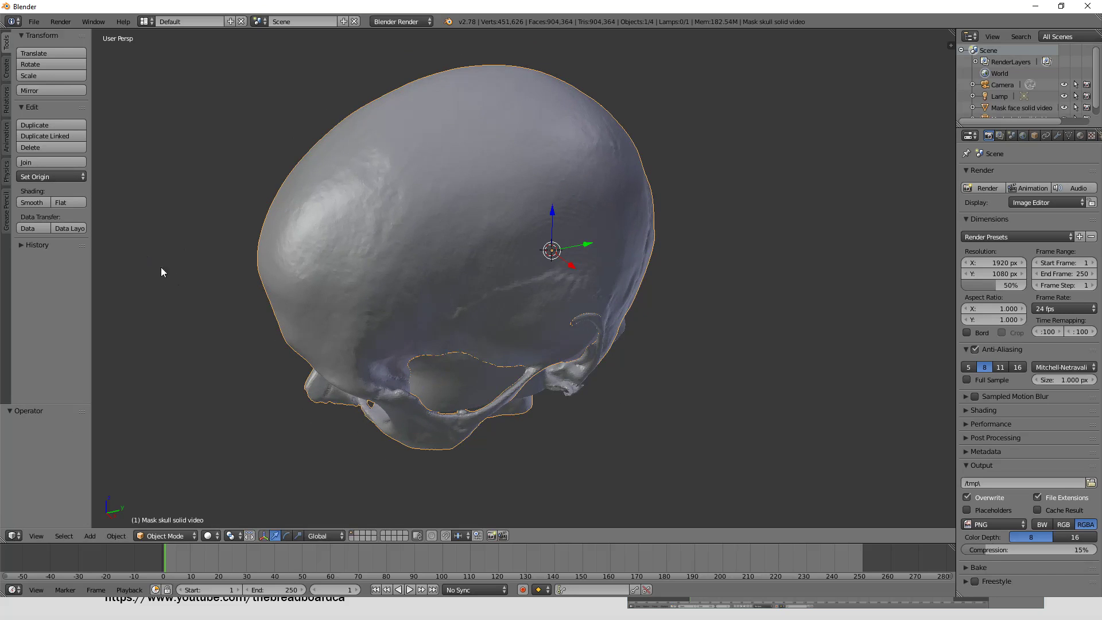
Select the Mask face solid video mesh through the skull's eye socket, making it the active object.
middle_drag(211, 328, 389, 259)
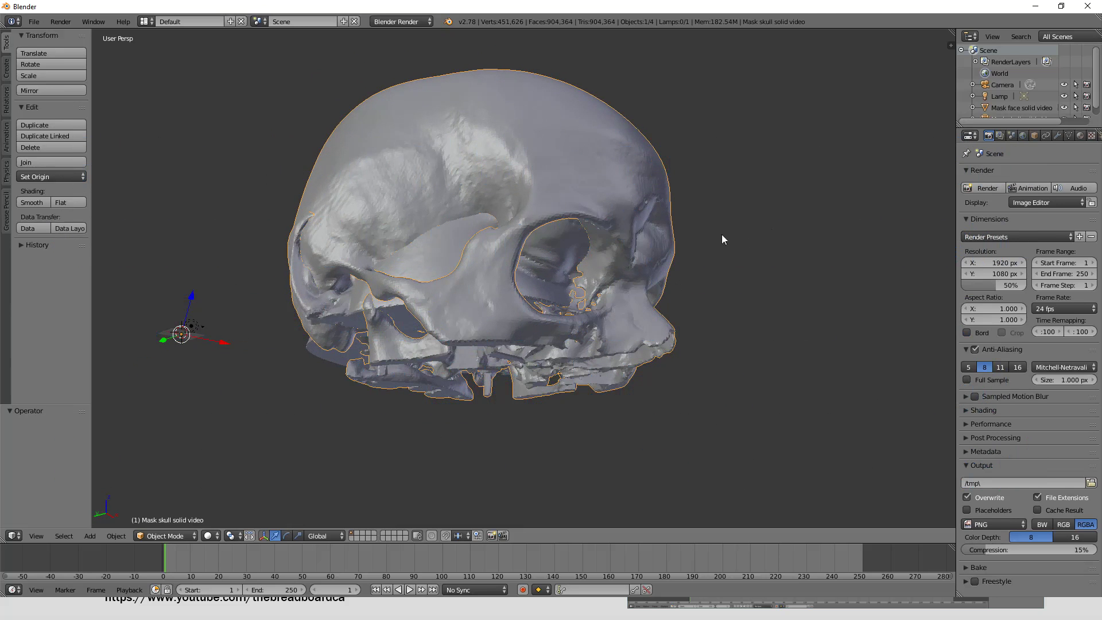
right_click(554, 258)
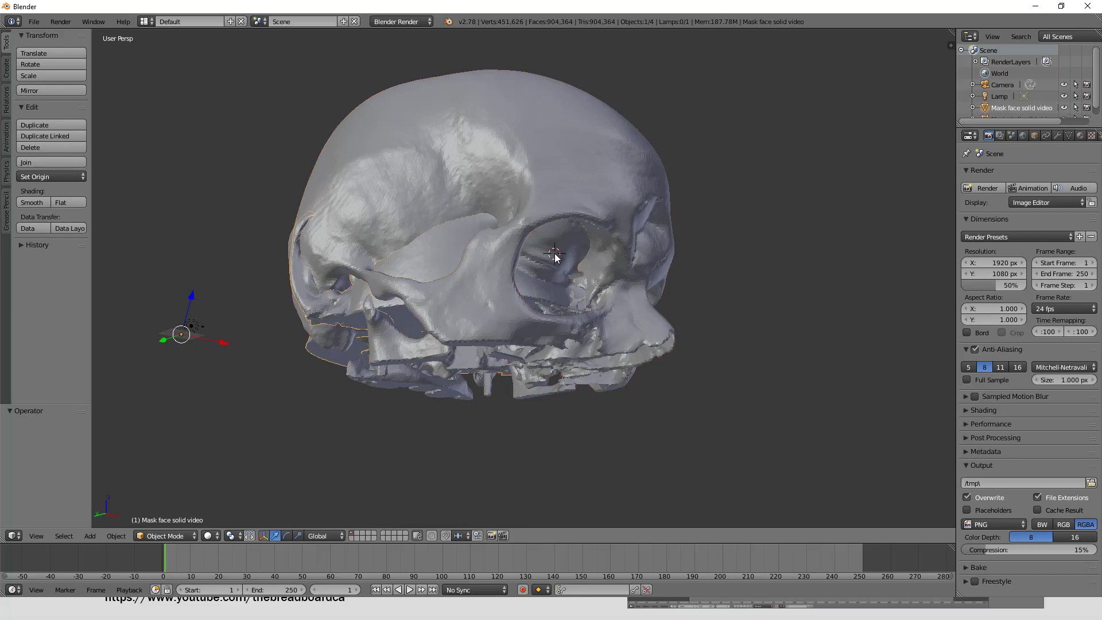
right_click(554, 257)
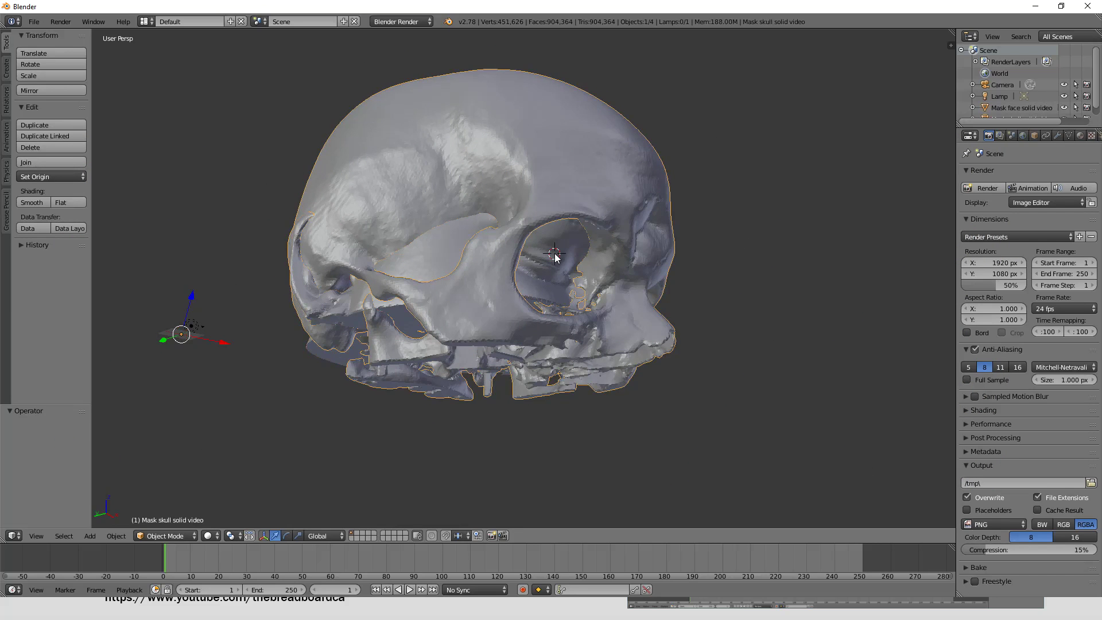
right_click(550, 243)
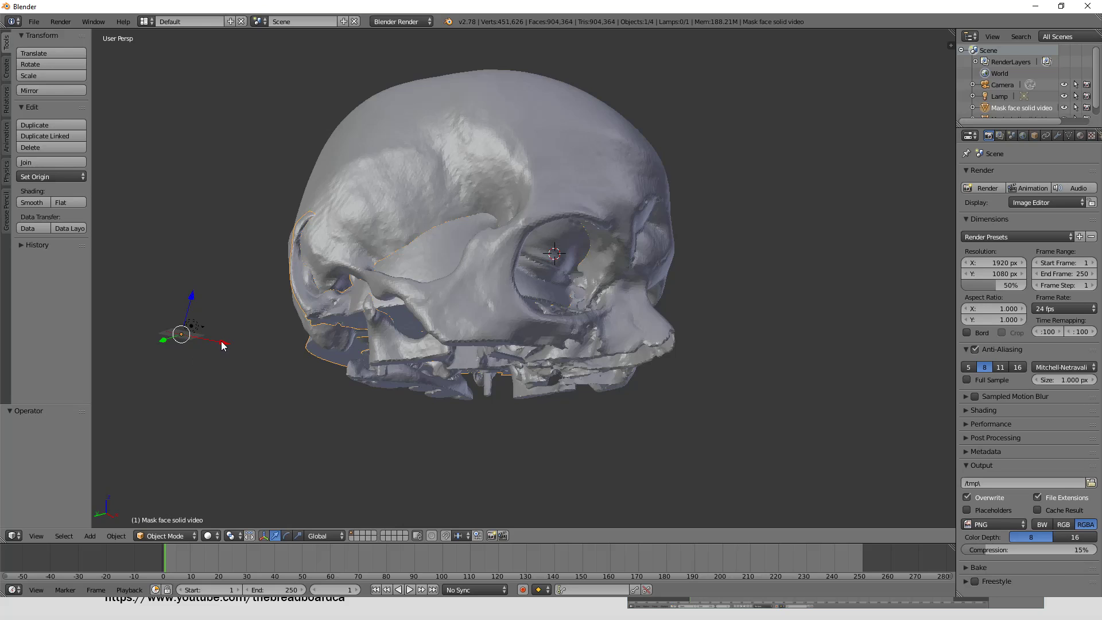
Try moving the face mesh about 1.49 units along X and also freely in the view, undoing each move.
mouse_move(222, 341)
mouse_down()
mouse_move(234, 341)
mouse_move(225, 341)
mouse_up()
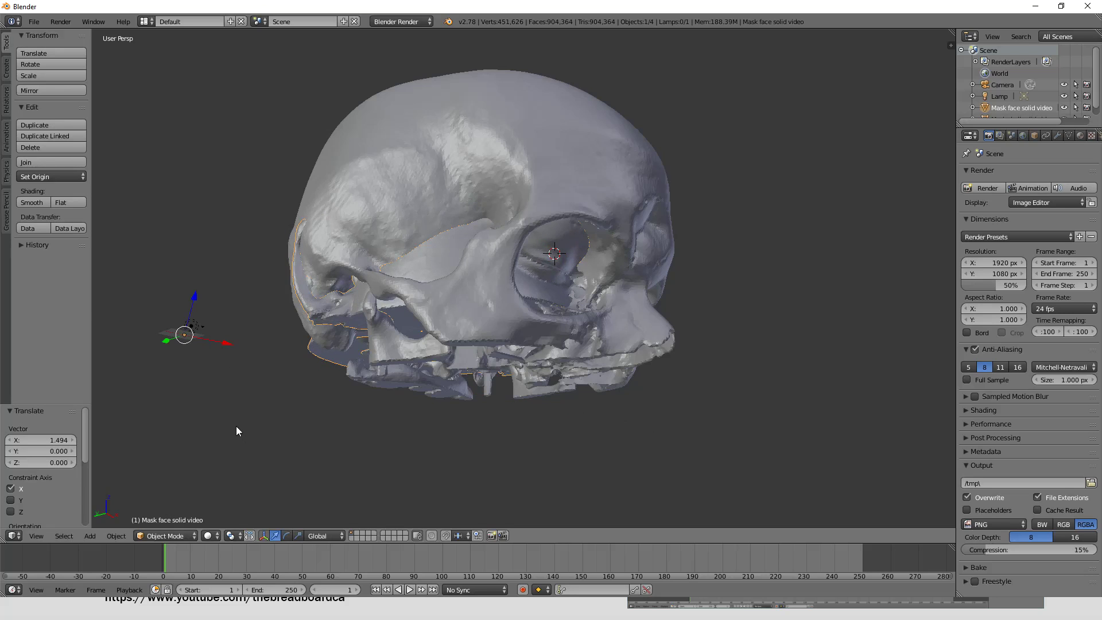
key(ctrl+z)
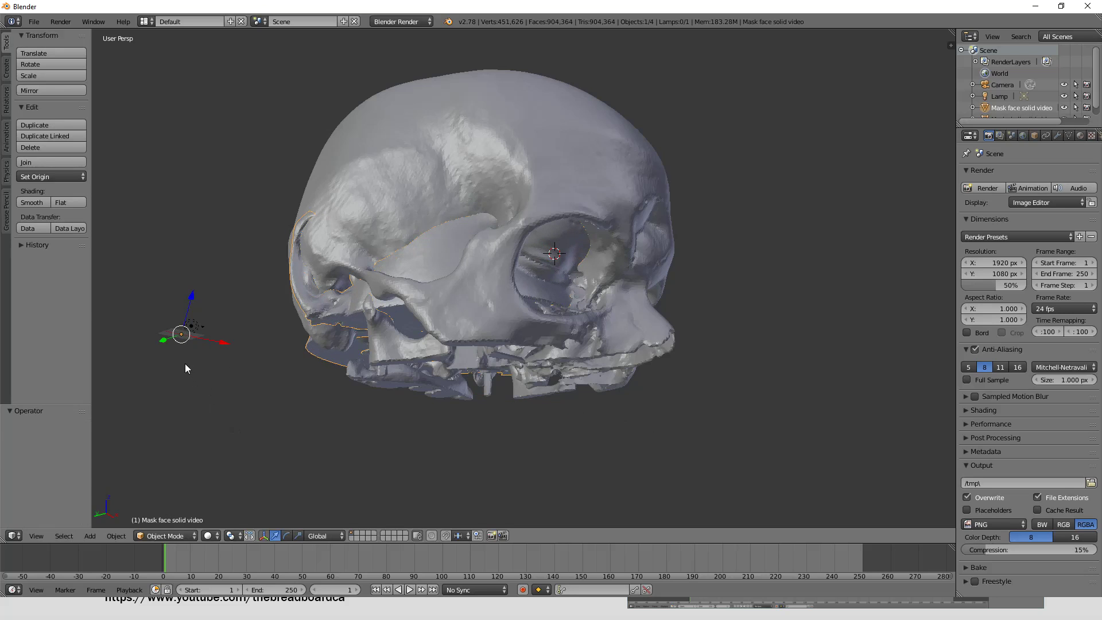
key(g)
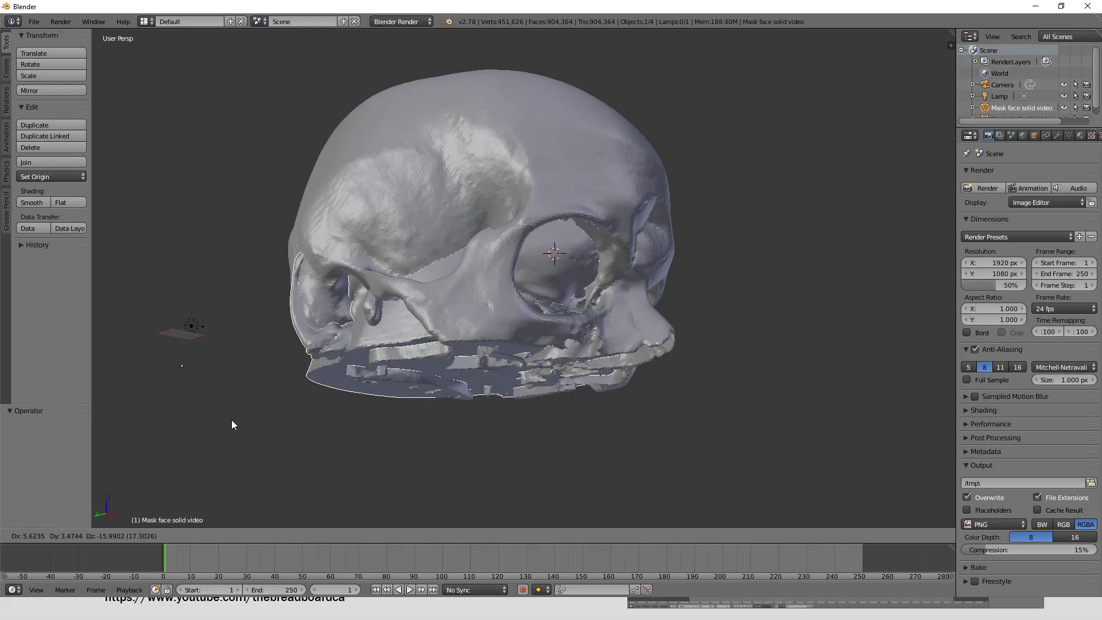
click(251, 392)
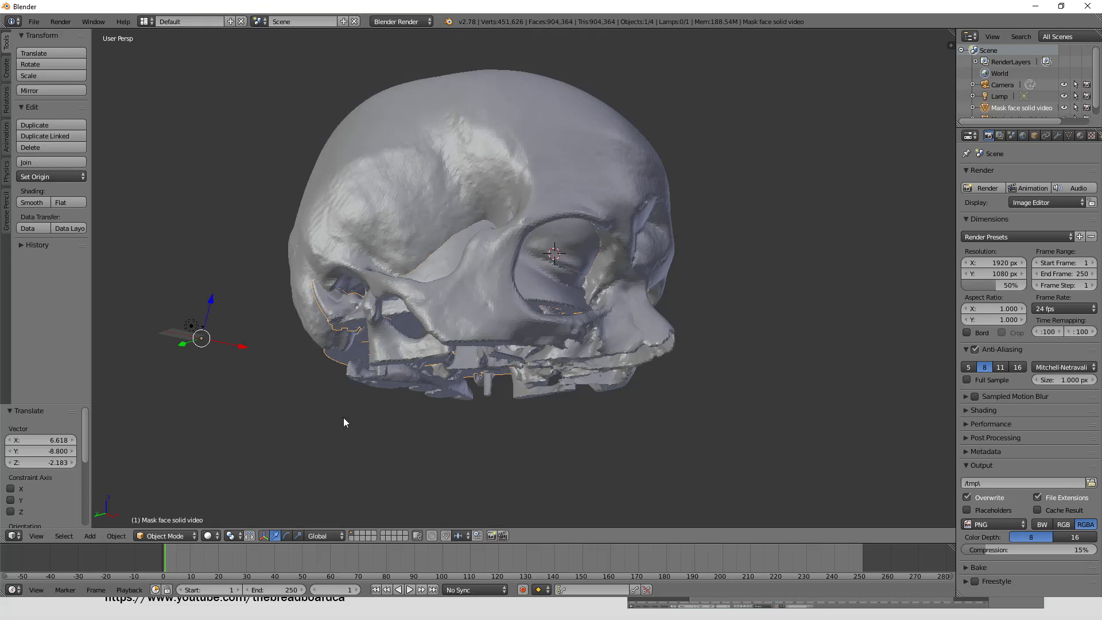
key(ctrl+z)
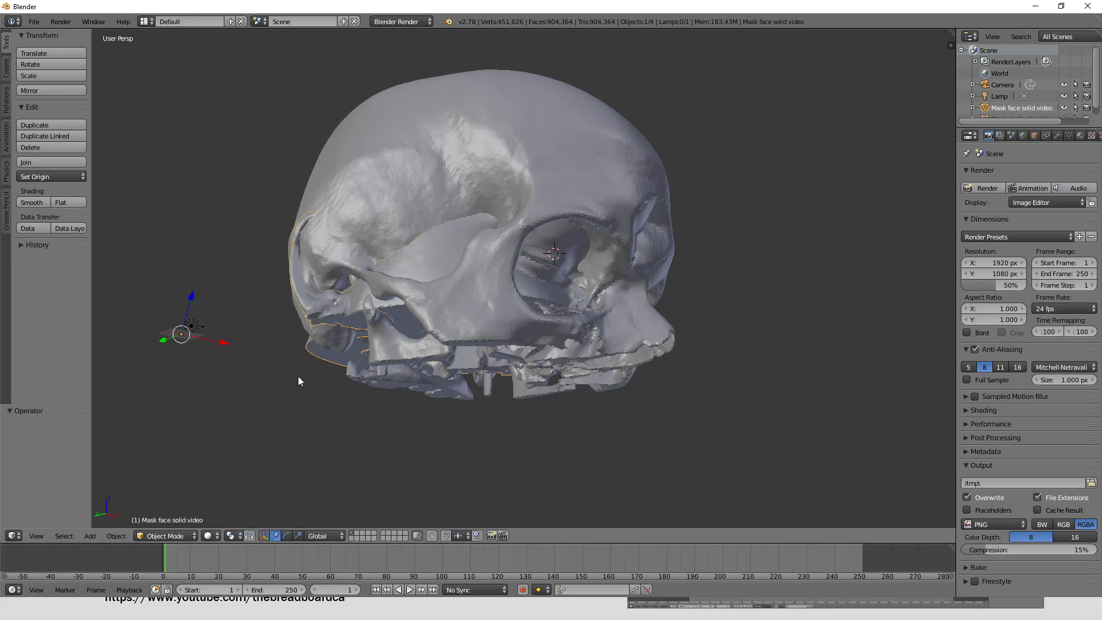
Move the face mesh about -8.86 units along the Y axis only.
middle_drag(210, 196, 243, 214)
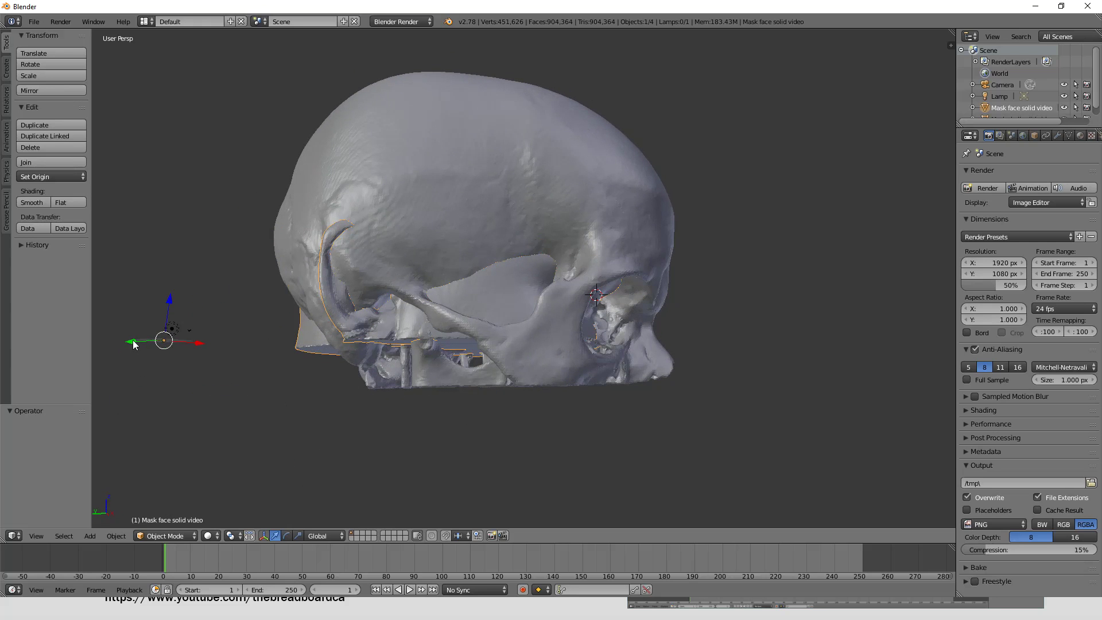
mouse_move(133, 339)
mouse_down()
mouse_move(220, 343)
mouse_move(150, 328)
mouse_up()
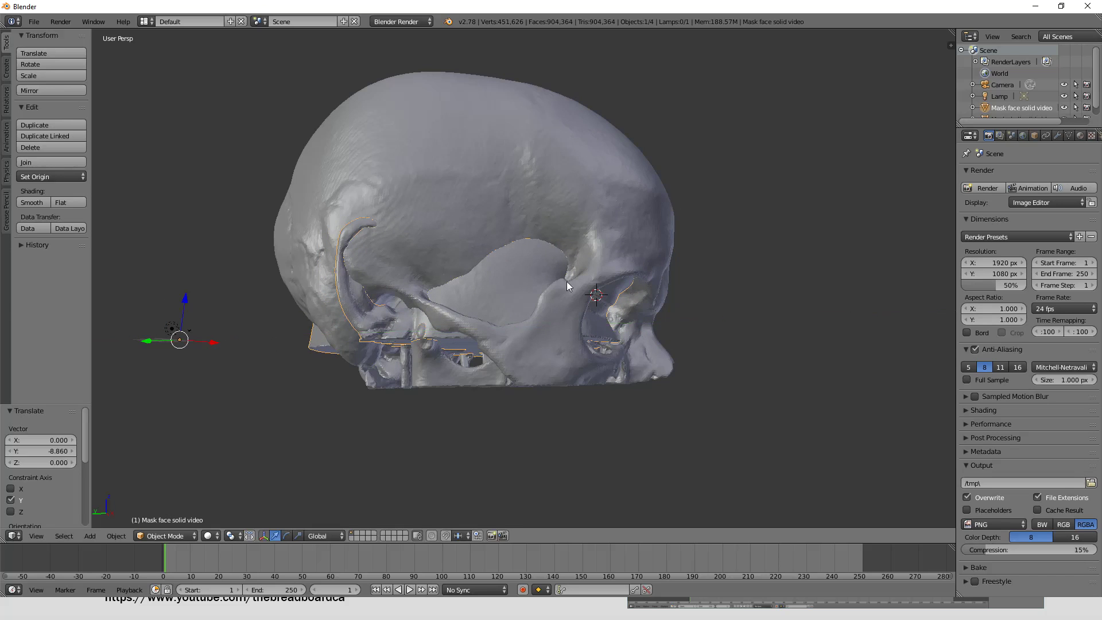
Move the face mesh freely from a front view by about 0.54 in X, 1.21 in Y and -4.61 in Z.
middle_drag(622, 260, 520, 261)
key(g)
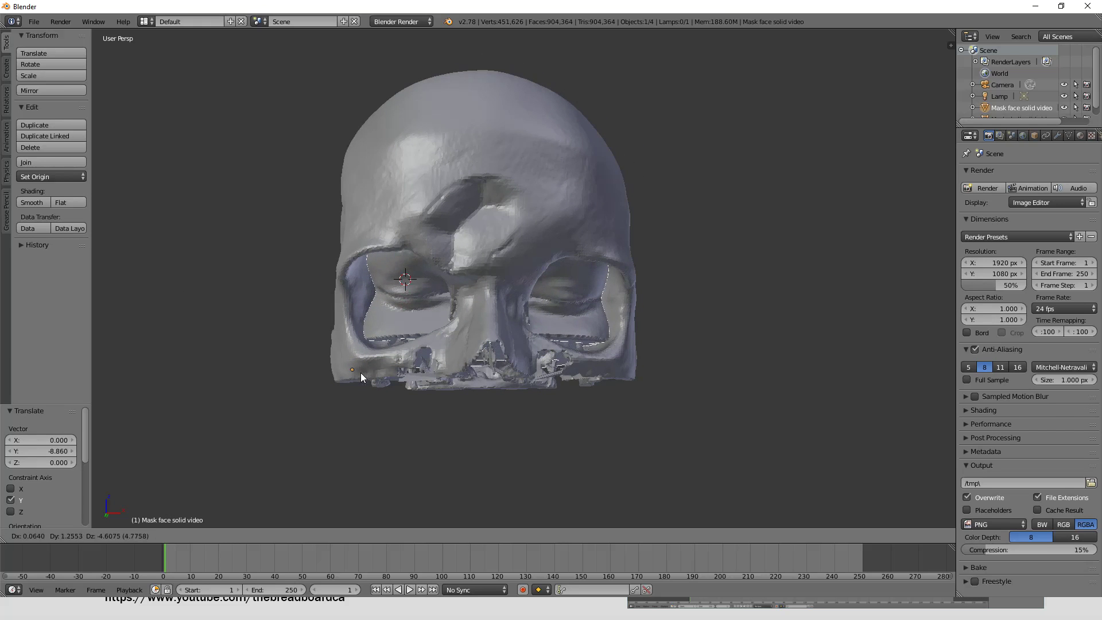
click(360, 373)
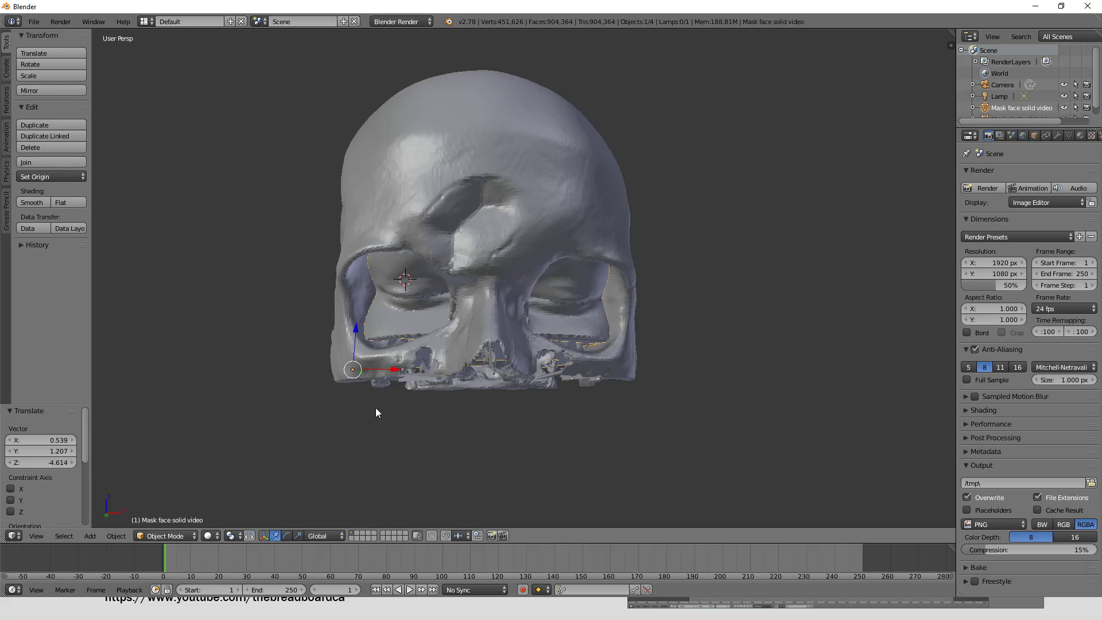
Nudge the face mesh about 0.139 units along the Y axis only.
middle_drag(373, 407, 370, 381)
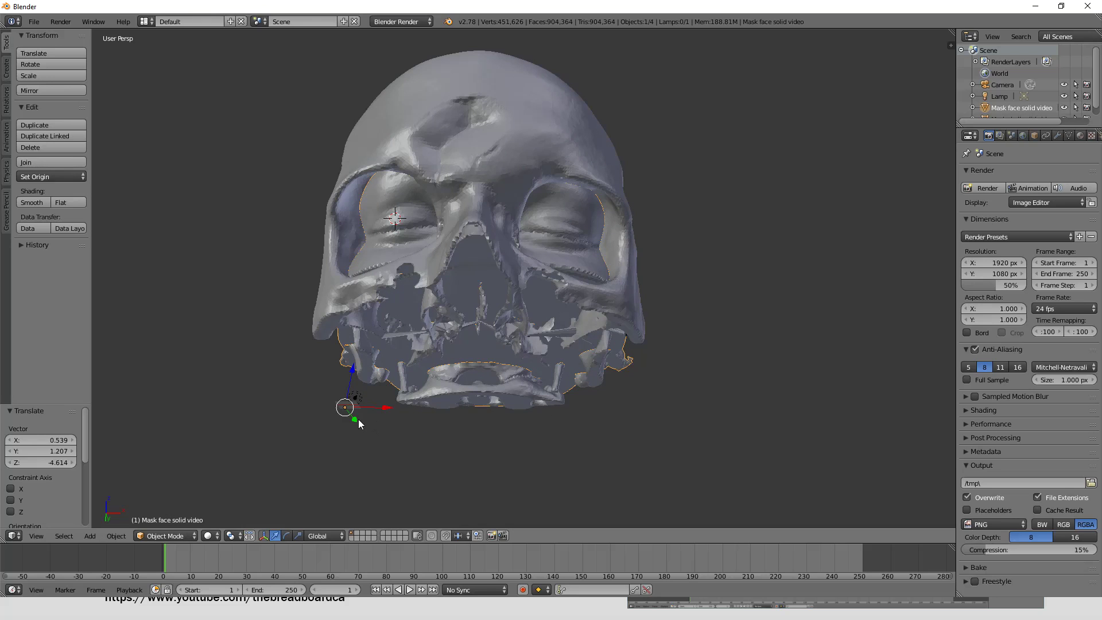
drag(356, 420, 356, 418)
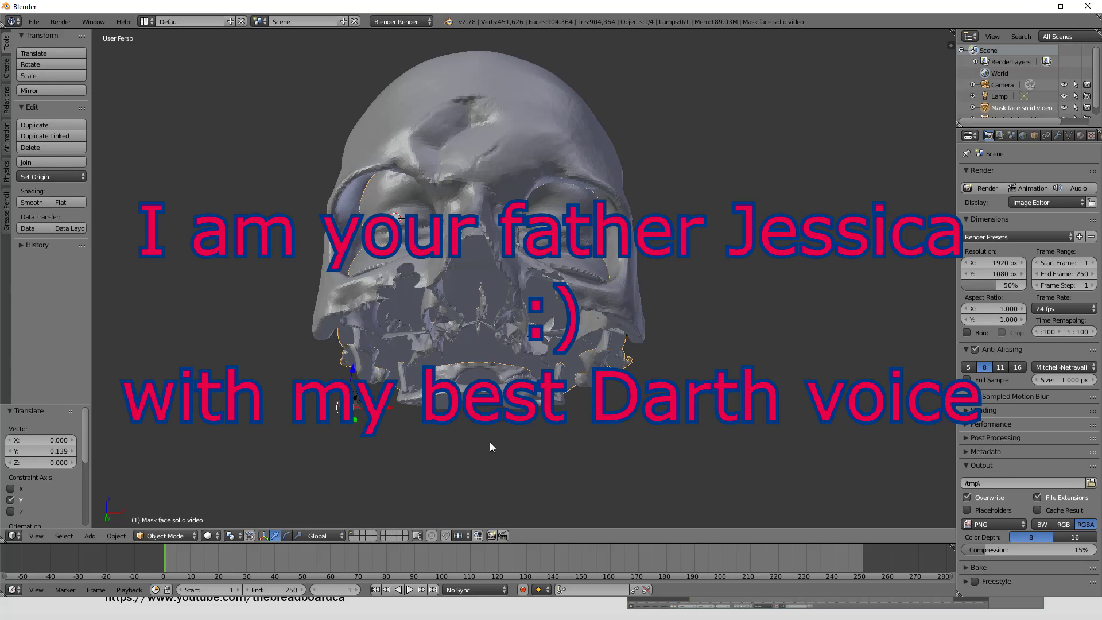
middle_drag(356, 418, 819, 431)
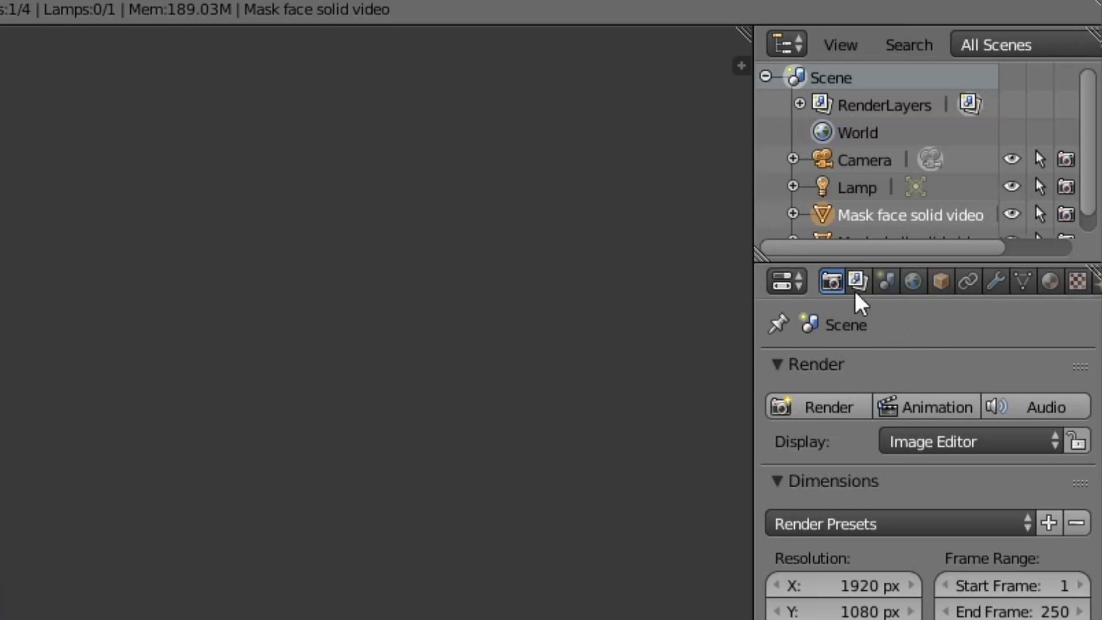
Add a Boolean modifier to the Mask face solid video mesh.
click(995, 282)
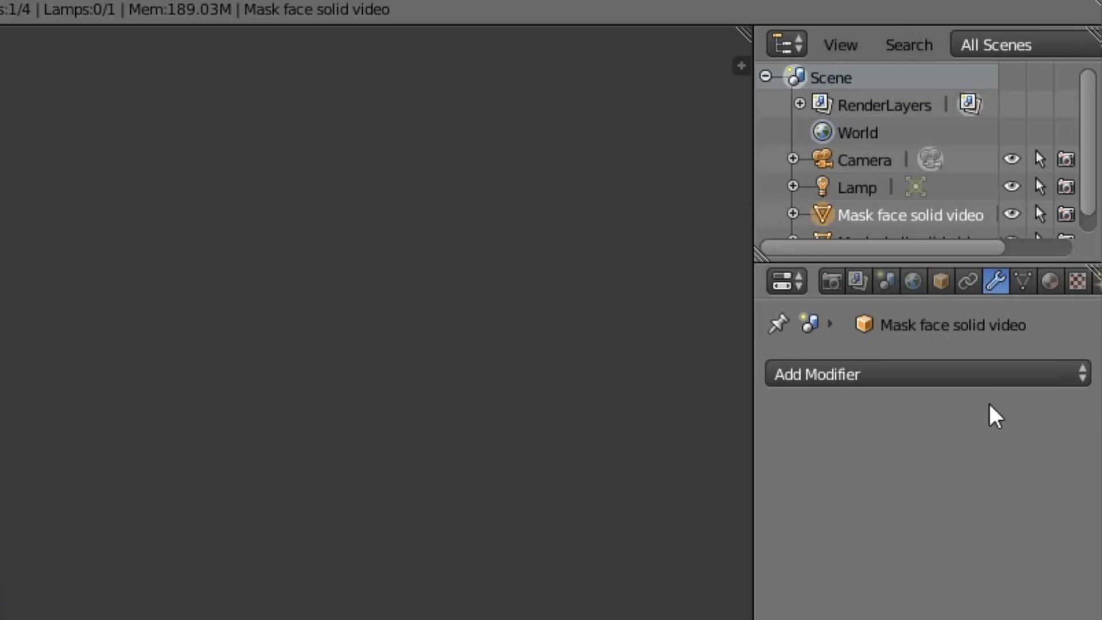
click(1079, 374)
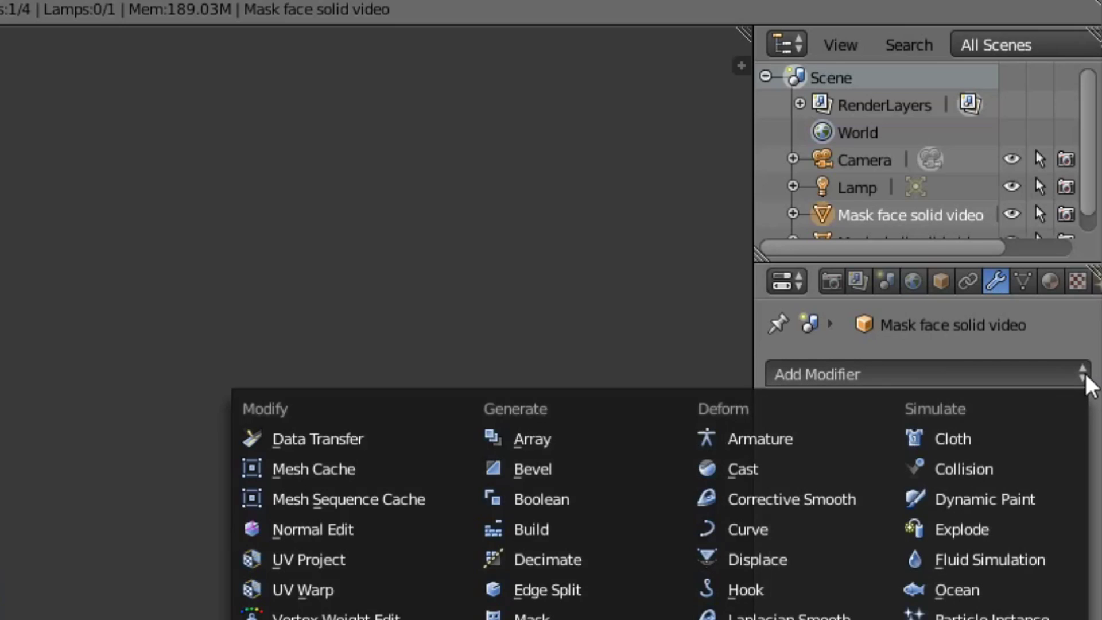
click(590, 510)
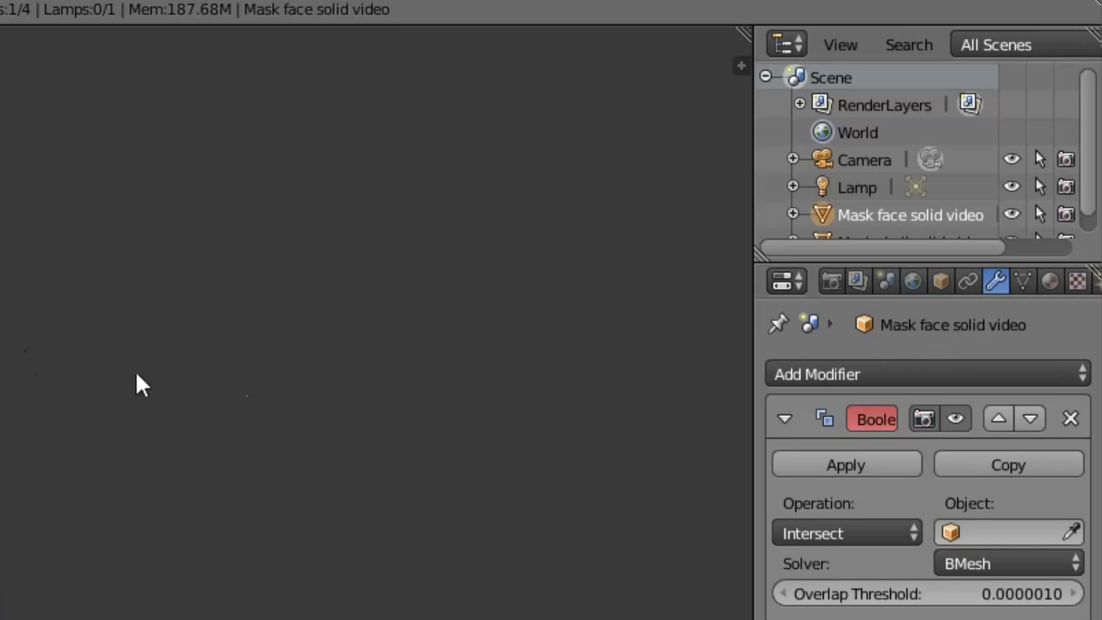
Select the Mask skull solid video mesh and add a Boolean modifier with the Difference operation.
right_click(3, 383)
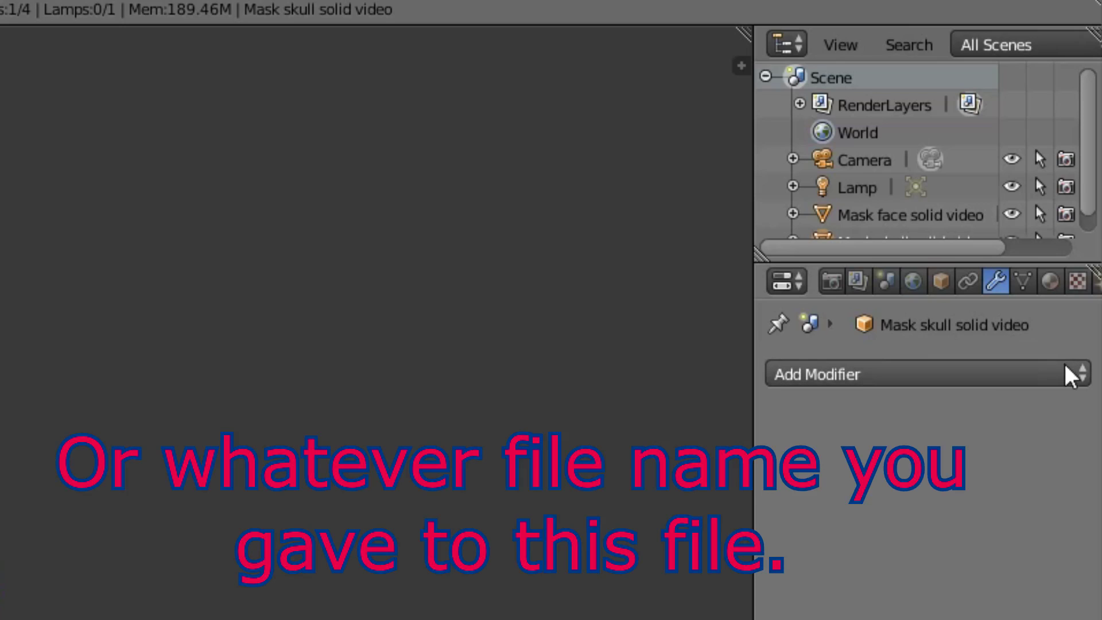
click(1081, 374)
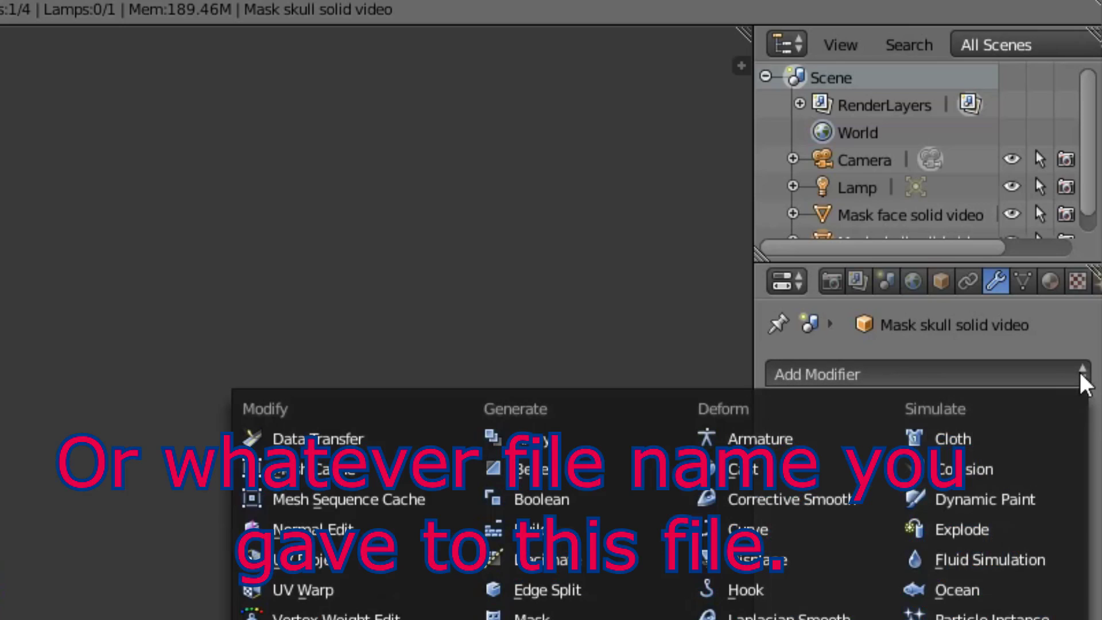
click(580, 504)
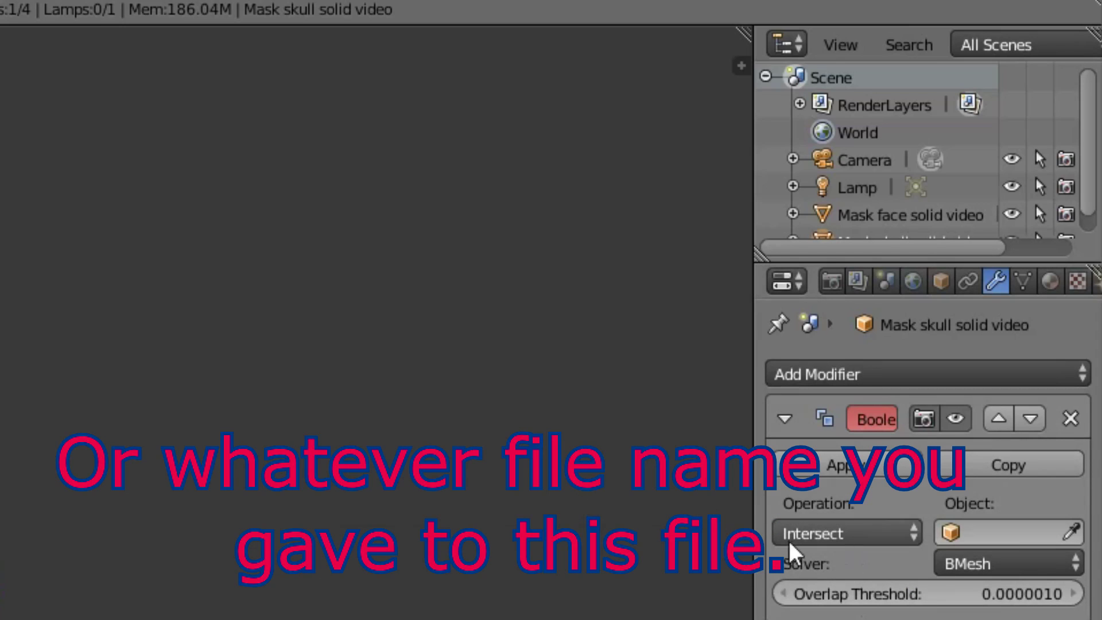
click(912, 533)
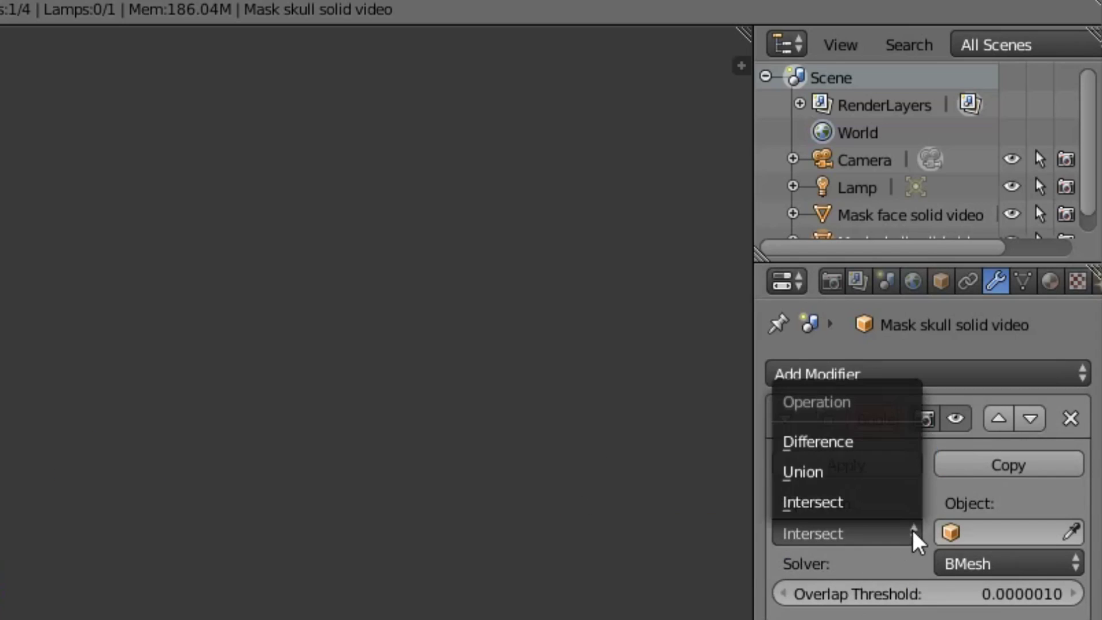
click(887, 445)
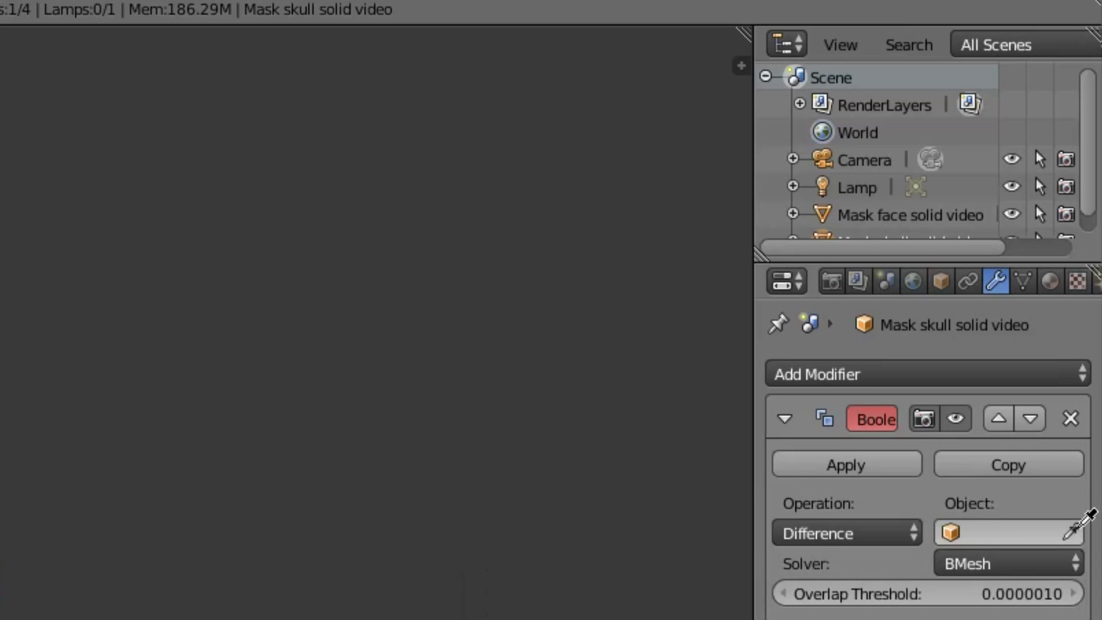
Set Mask face solid video as the skull's Boolean object and apply the modifier.
click(1071, 532)
click(1072, 537)
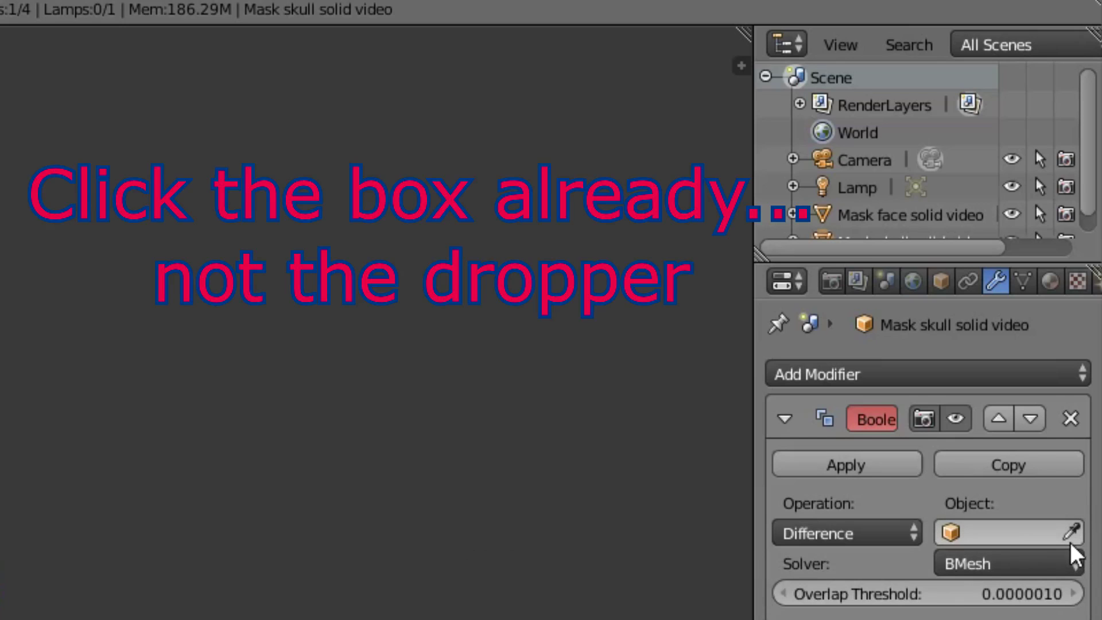
click(954, 534)
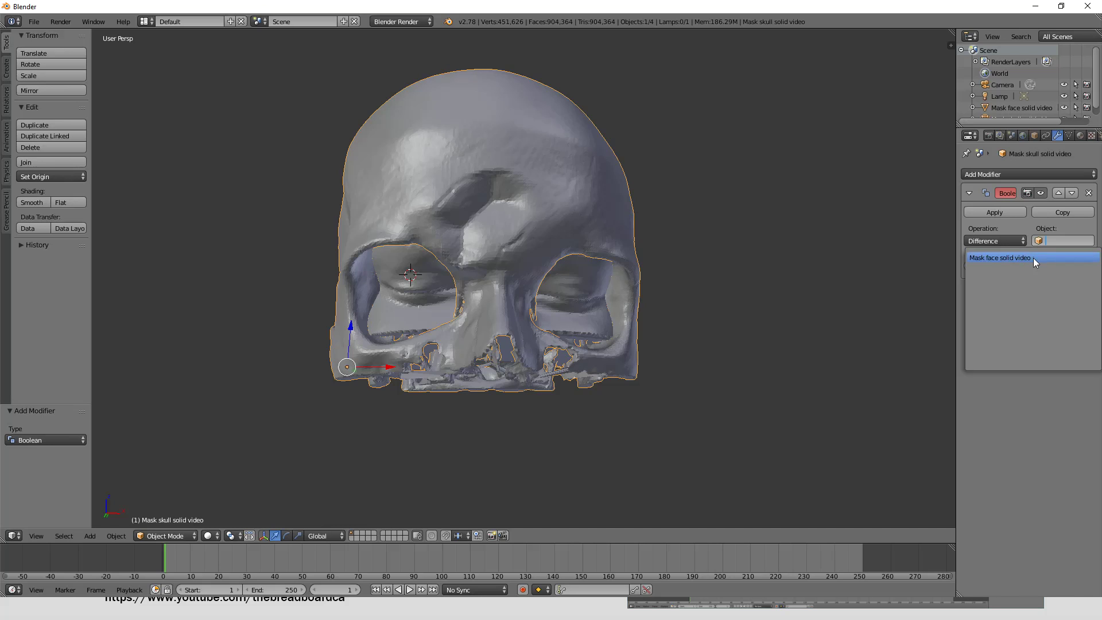
click(1033, 256)
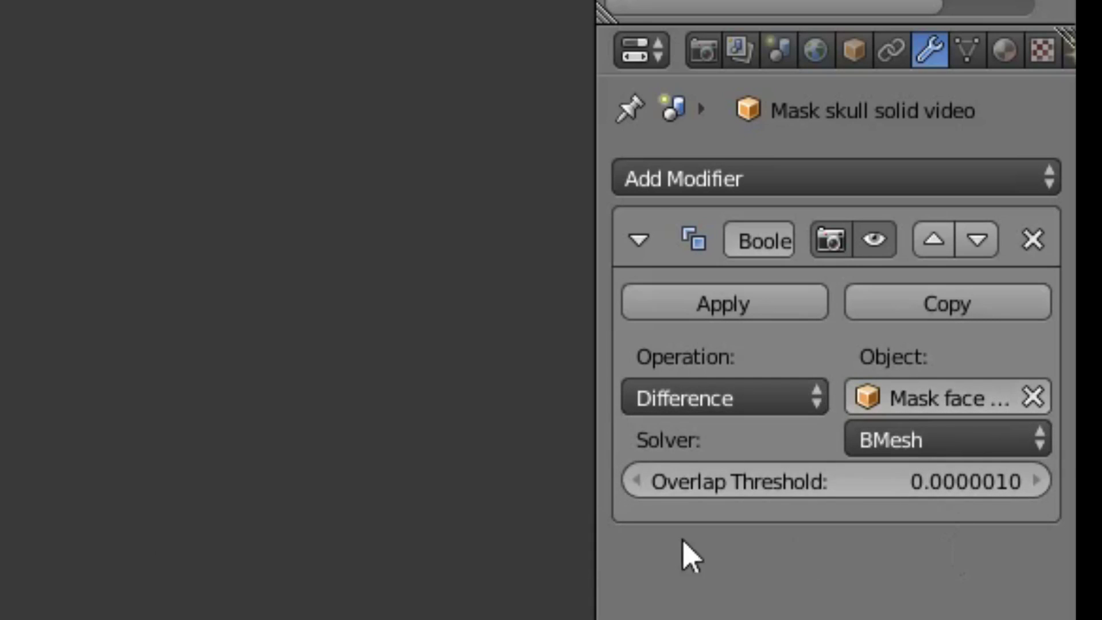
click(657, 304)
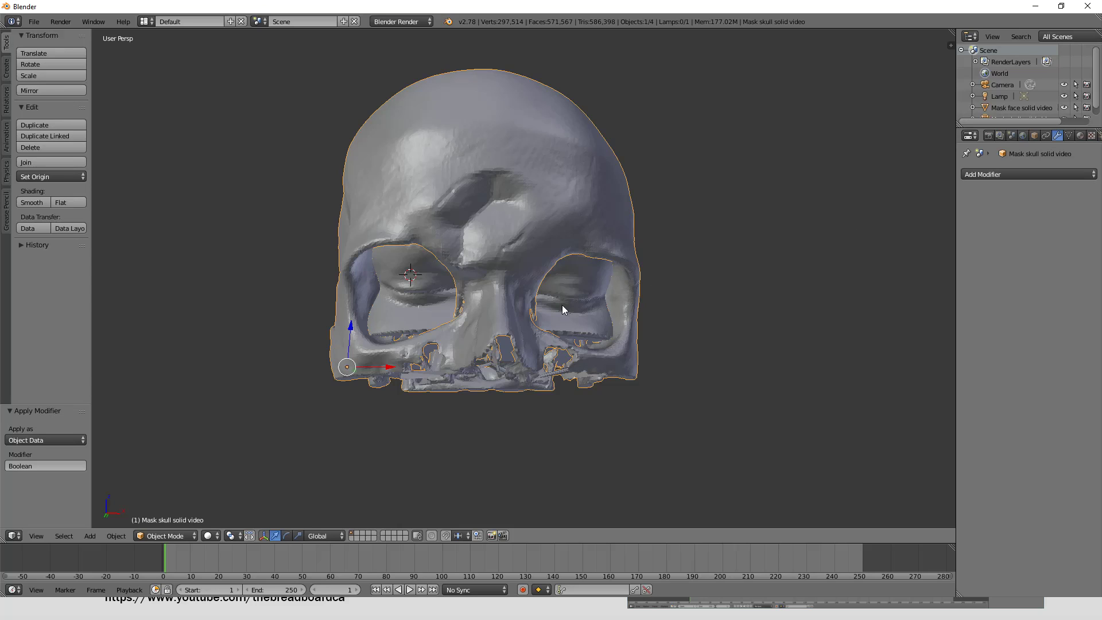
Delete the Mask face solid video mesh, leaving only the cut skull.
right_click(563, 305)
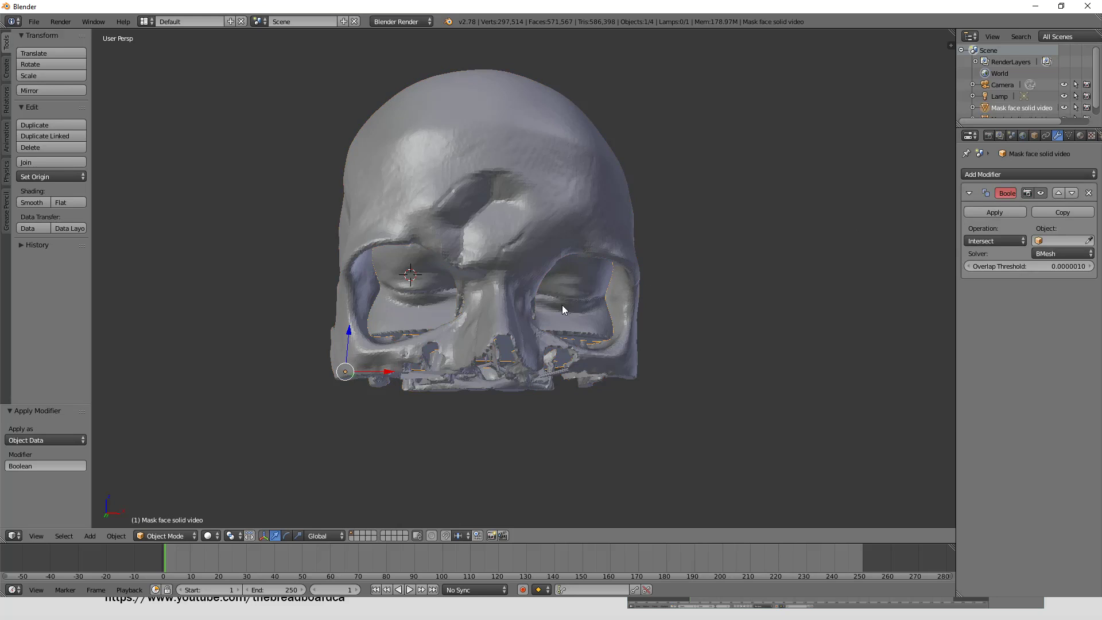
key(x)
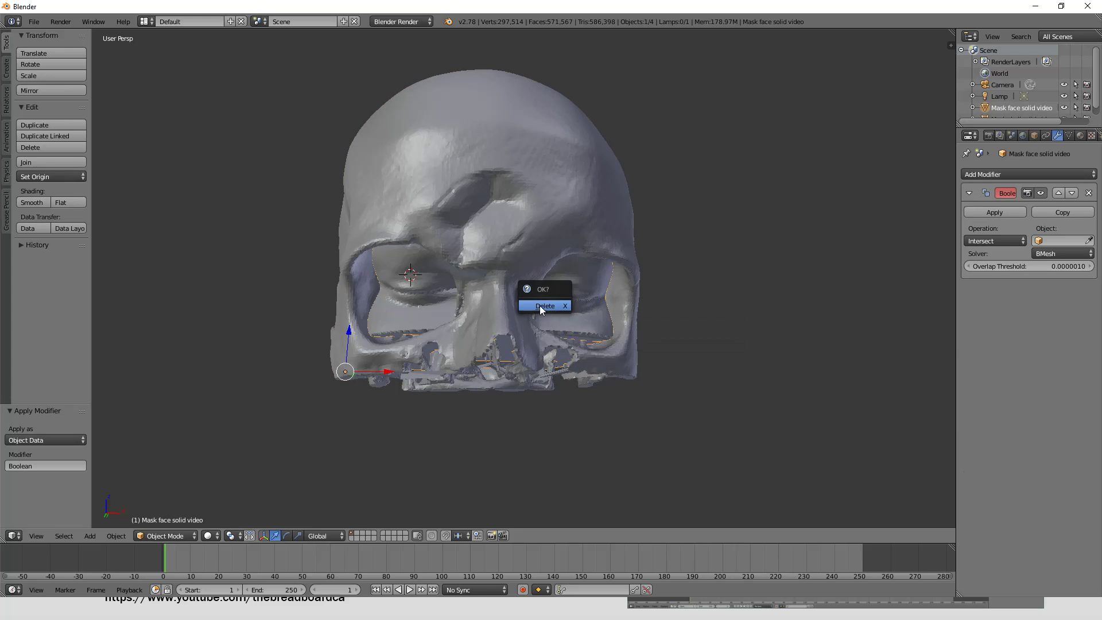
click(540, 305)
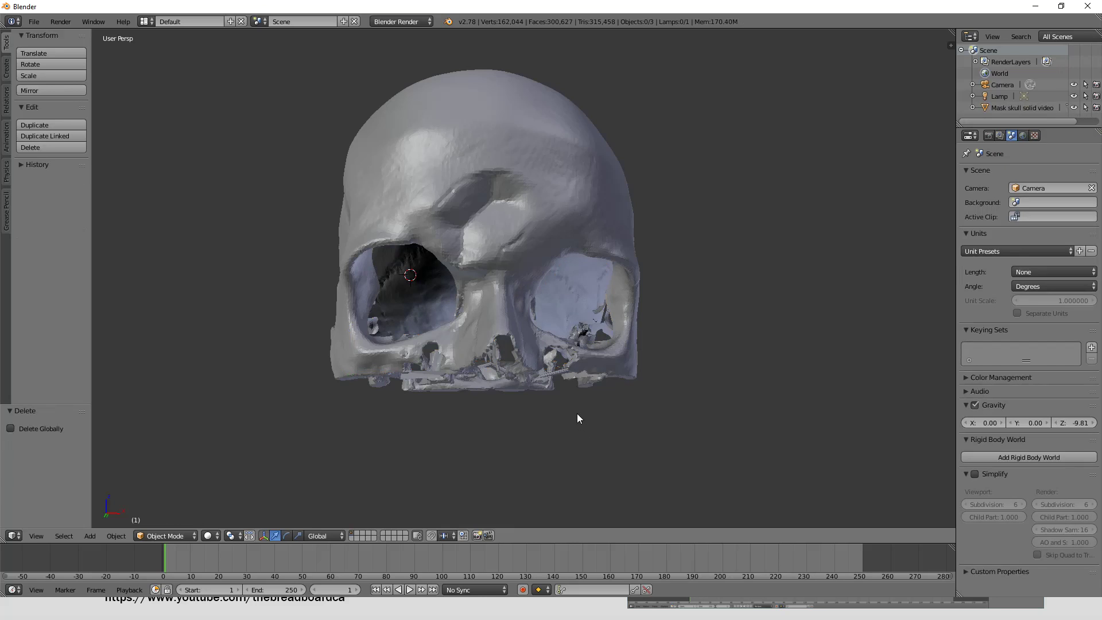
Examine the cut skull from below, the side and the front, including the leftover fragments around the eye sockets and nose.
middle_drag(576, 419, 540, 336)
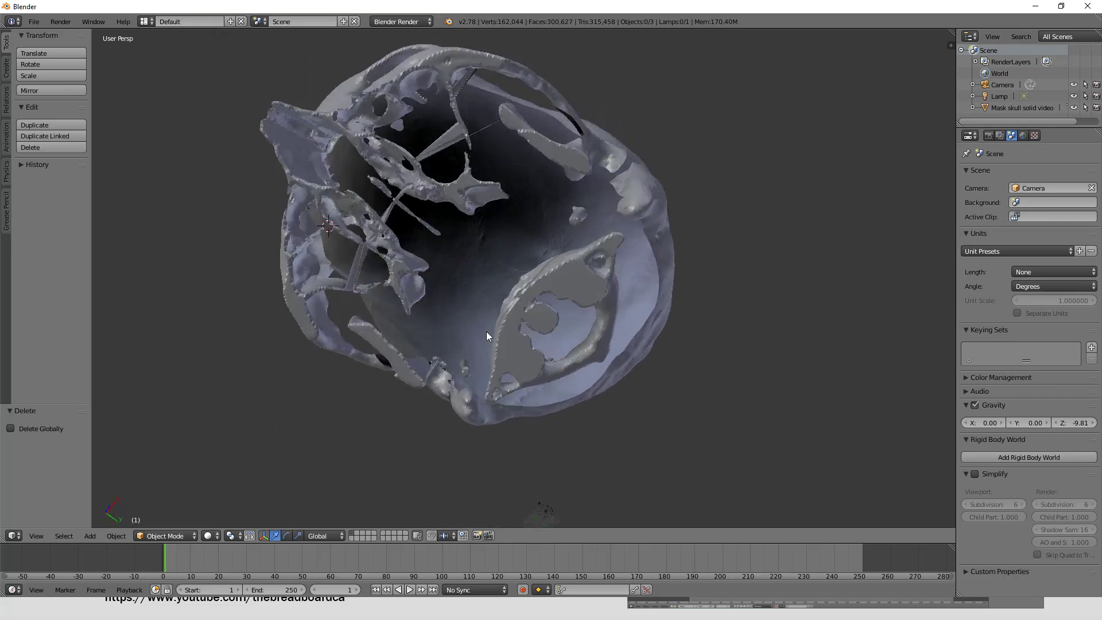
middle_drag(472, 342, 440, 423)
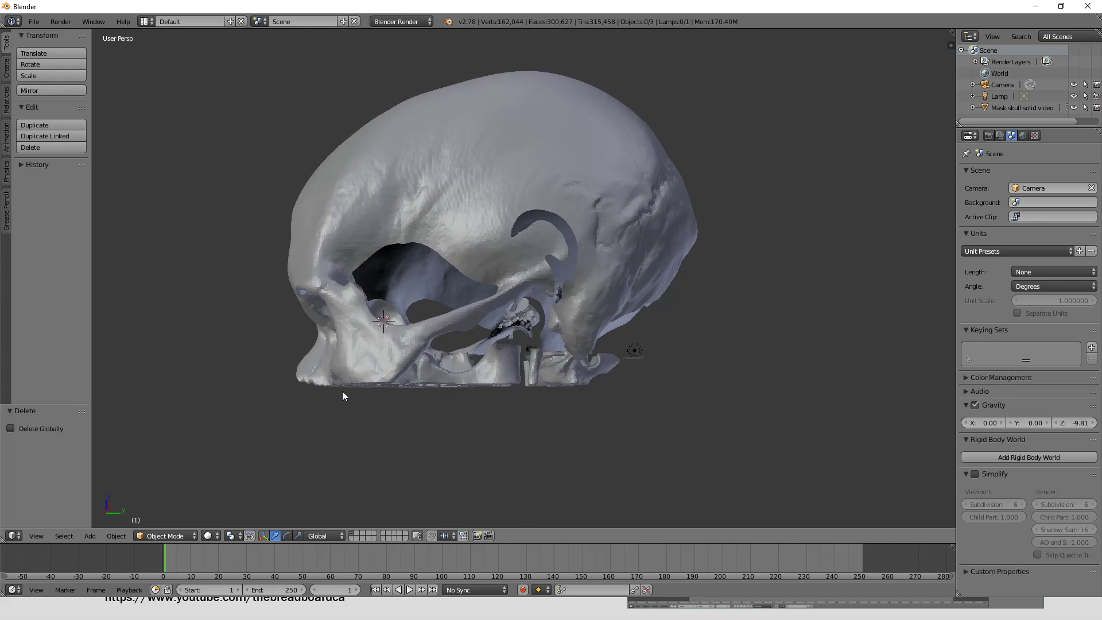
middle_drag(297, 319, 445, 300)
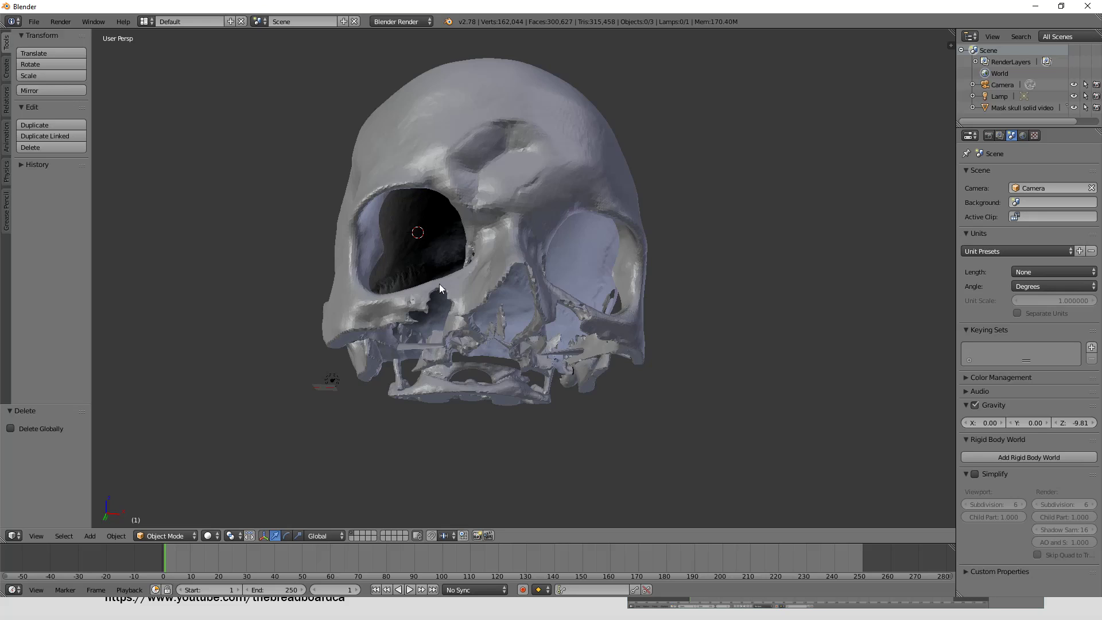
middle_drag(594, 316, 350, 225)
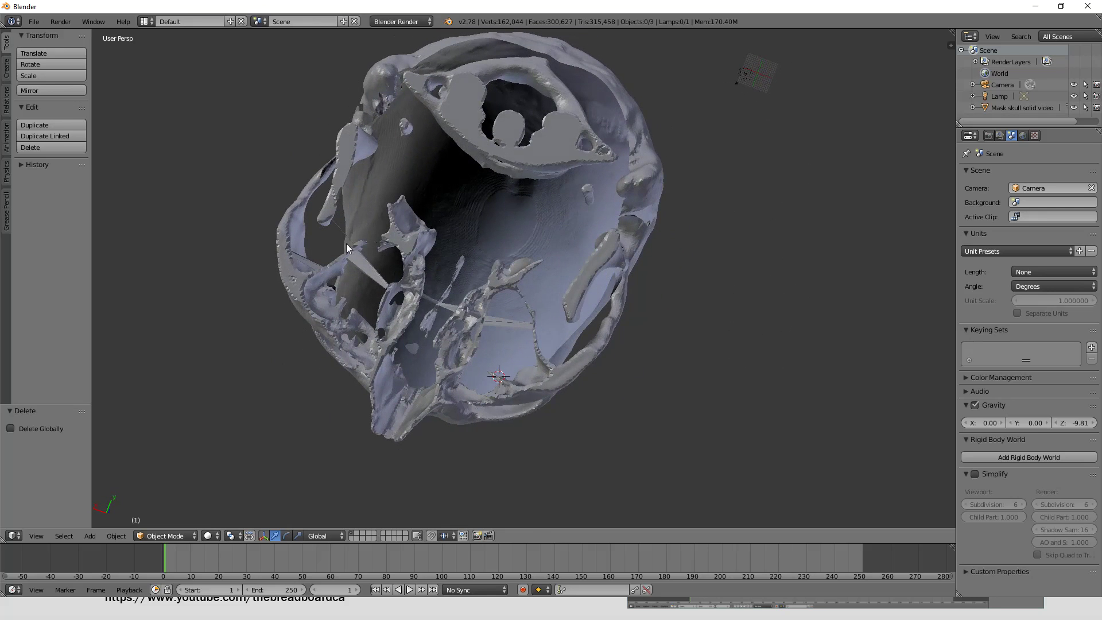
scroll(419, 405, up, 8)
scroll(418, 405, down, 2)
scroll(412, 403, down, 4)
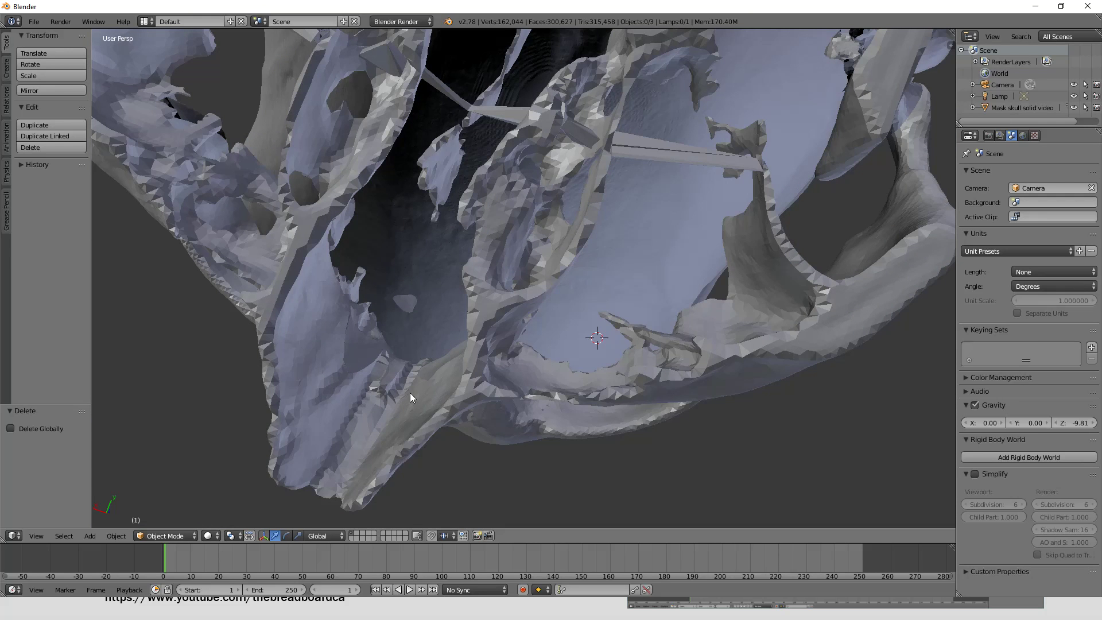
scroll(410, 397, down, 3)
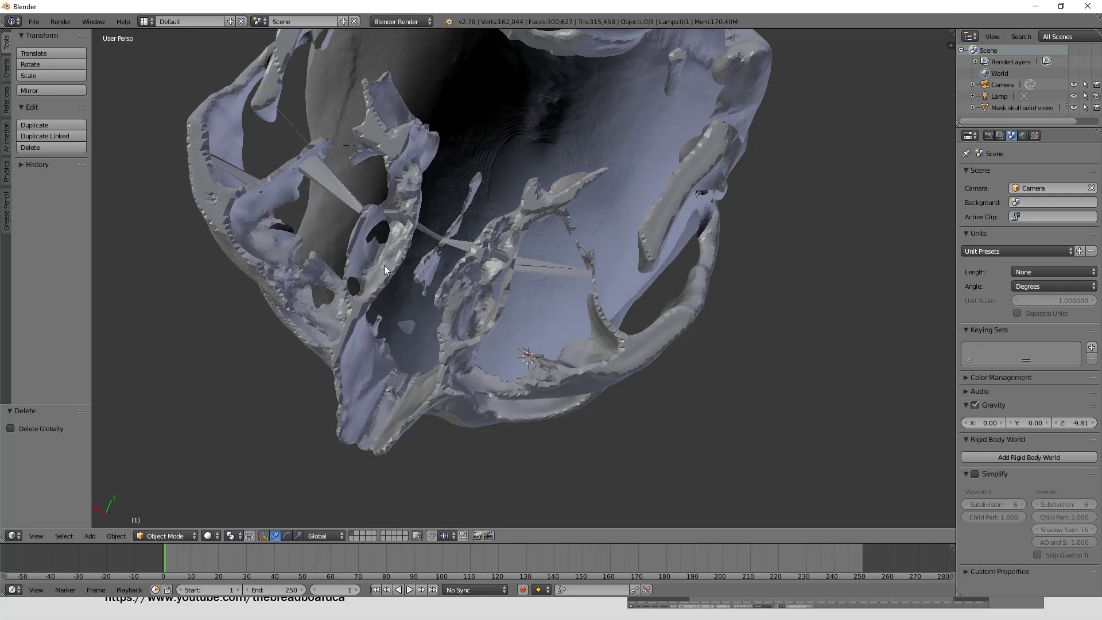
middle_drag(383, 265, 787, 351)
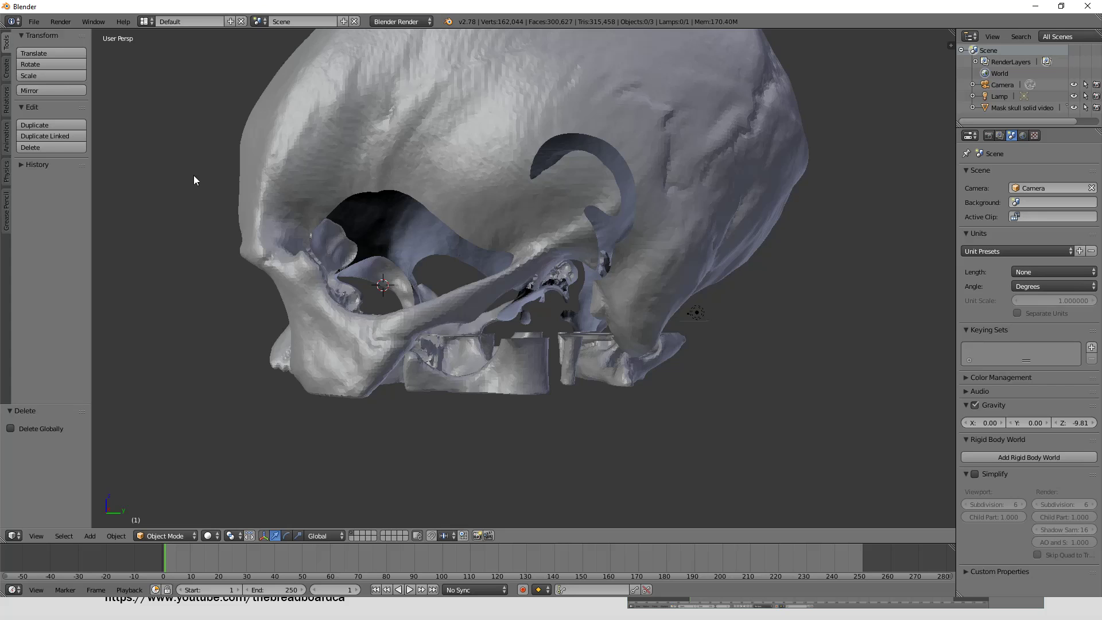
Export the skull mesh as the STL file mask solid video blender.stl into the brain project folder on the Desktop.
click(35, 23)
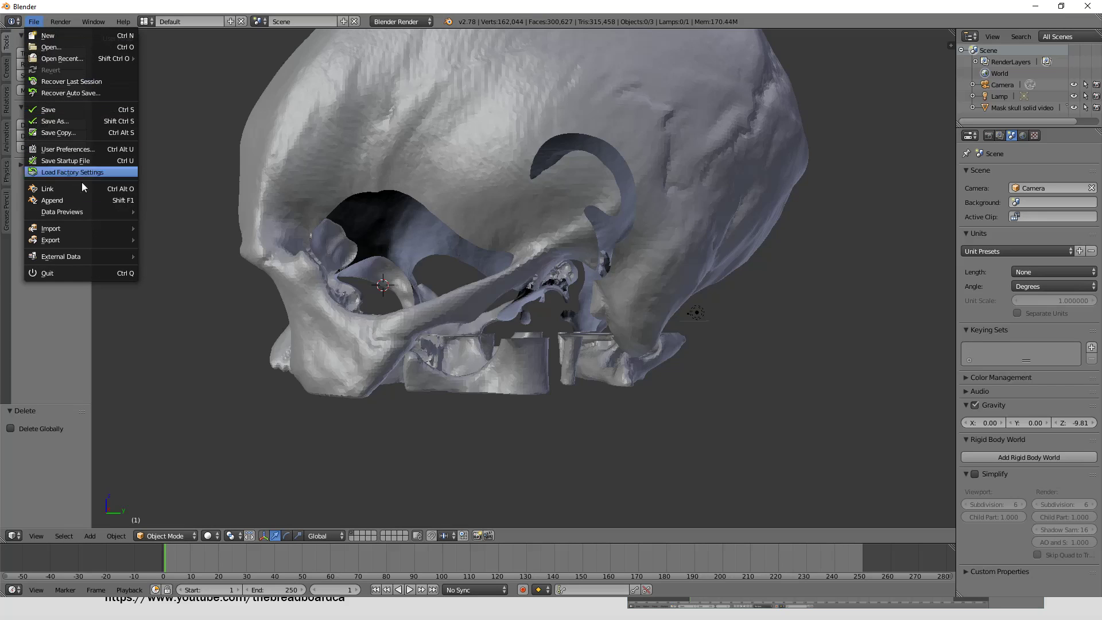
mouse_move(98, 237)
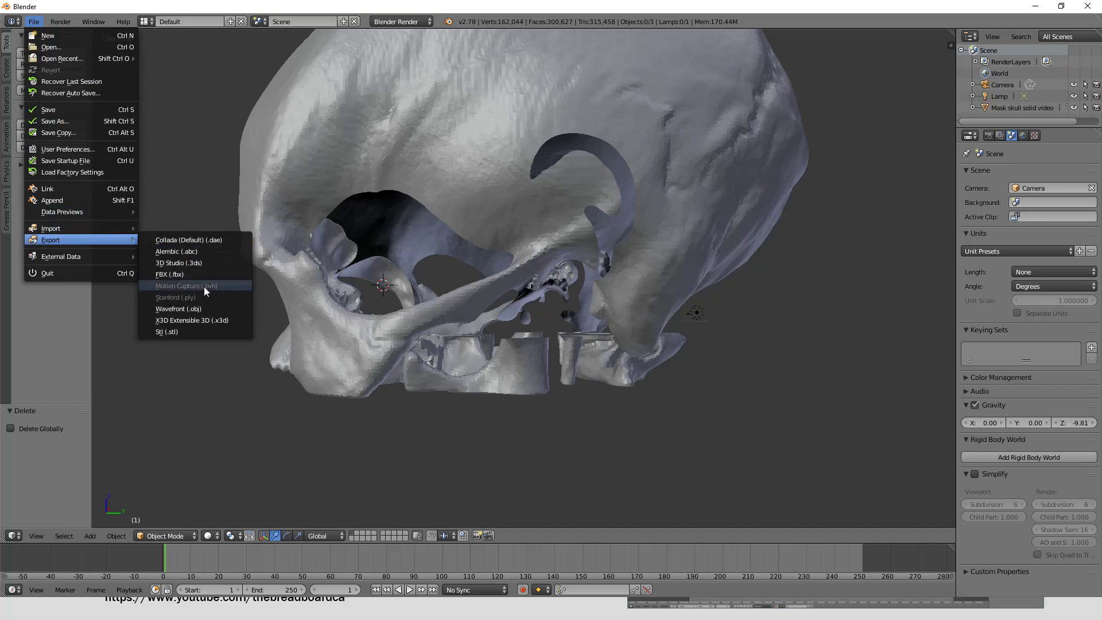
click(204, 331)
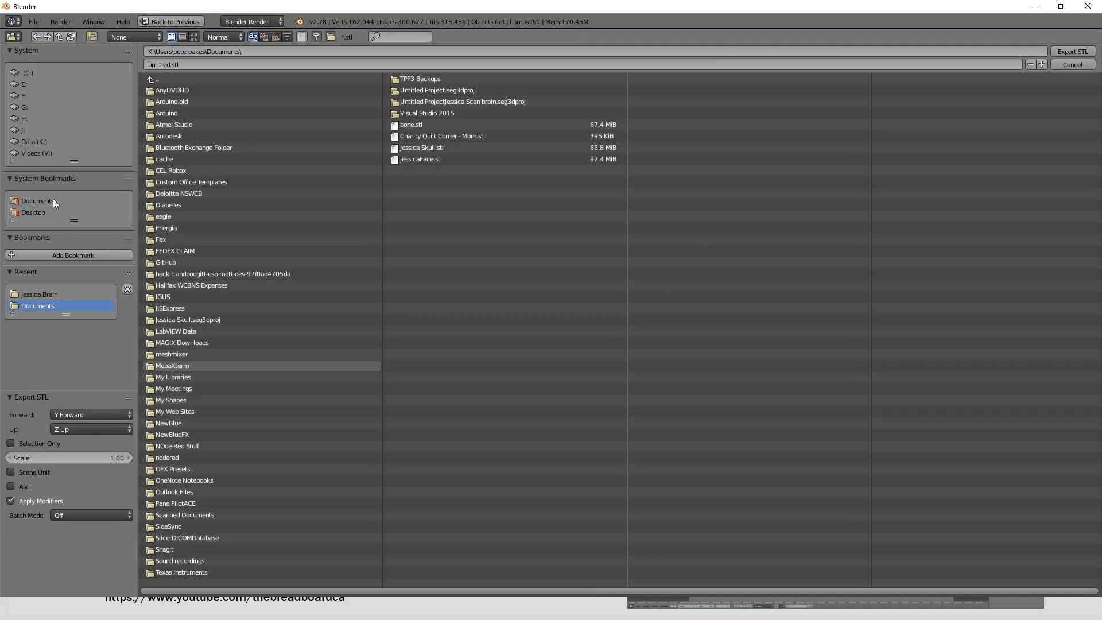
click(32, 212)
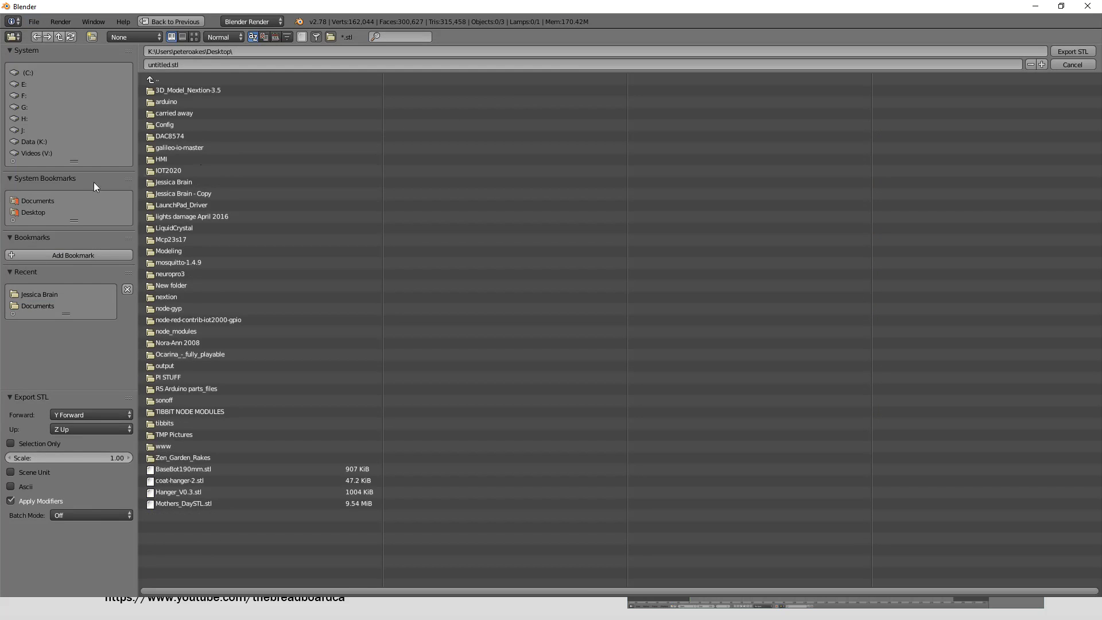
click(211, 181)
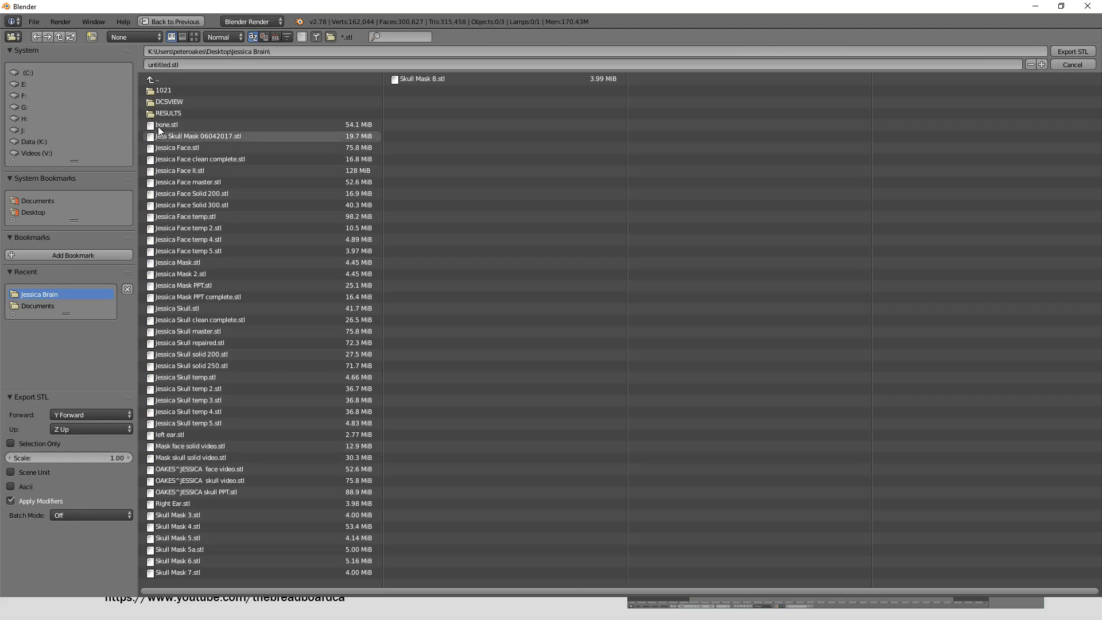
click(152, 64)
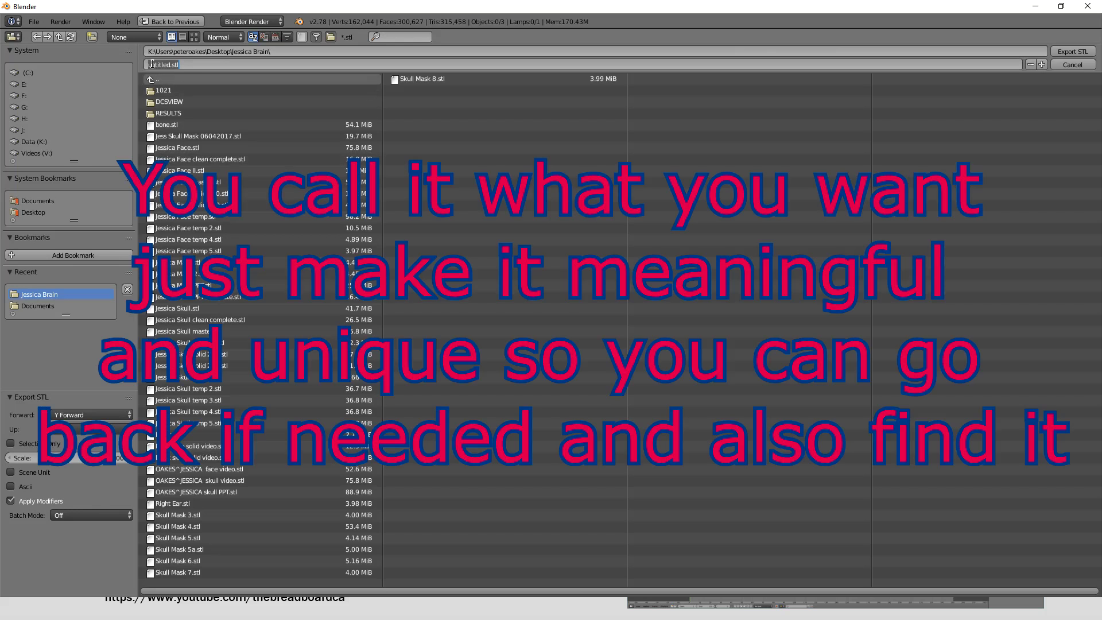
text(mask solid video blender)
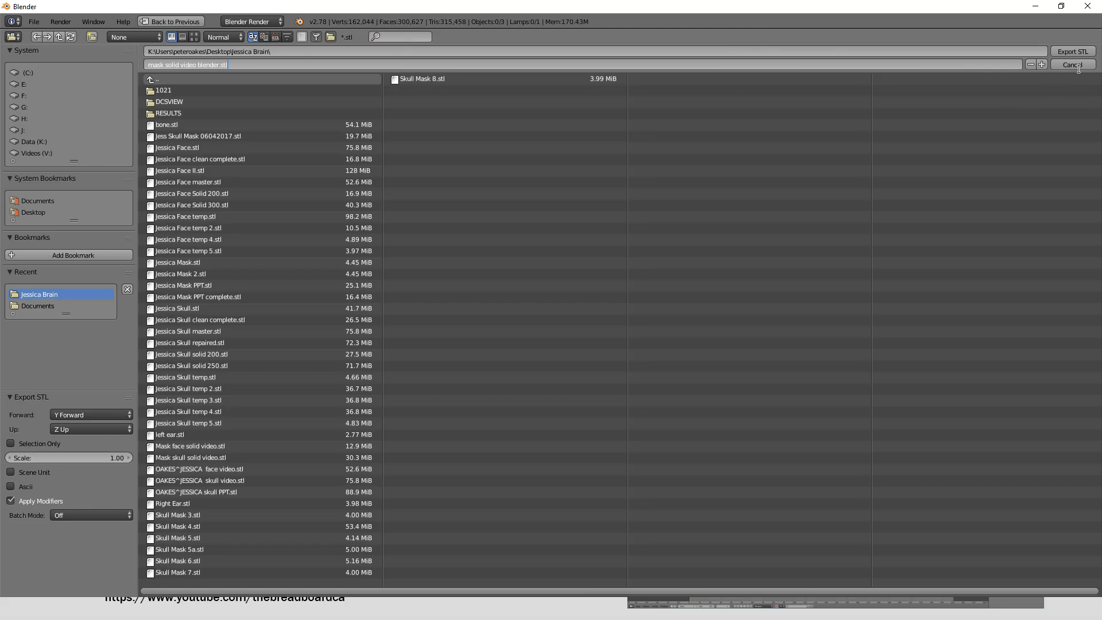
click(1074, 51)
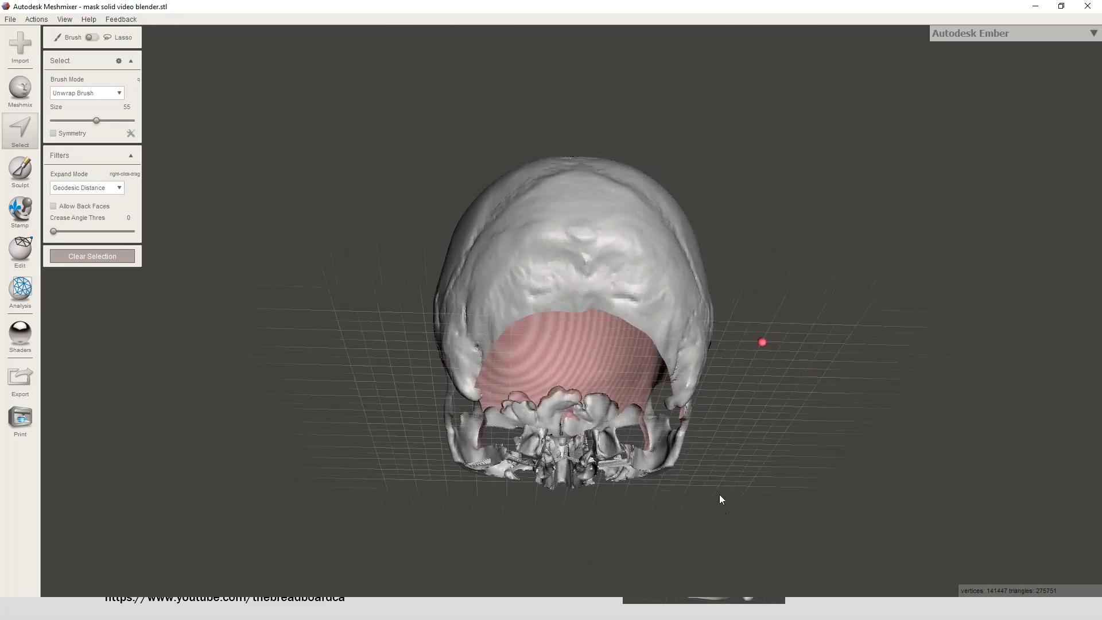
In Meshmixer, examine the imported cut skull from behind and below, including the thin bone fragments hanging behind the nose and cheekbones.
right_drag(738, 411, 739, 298)
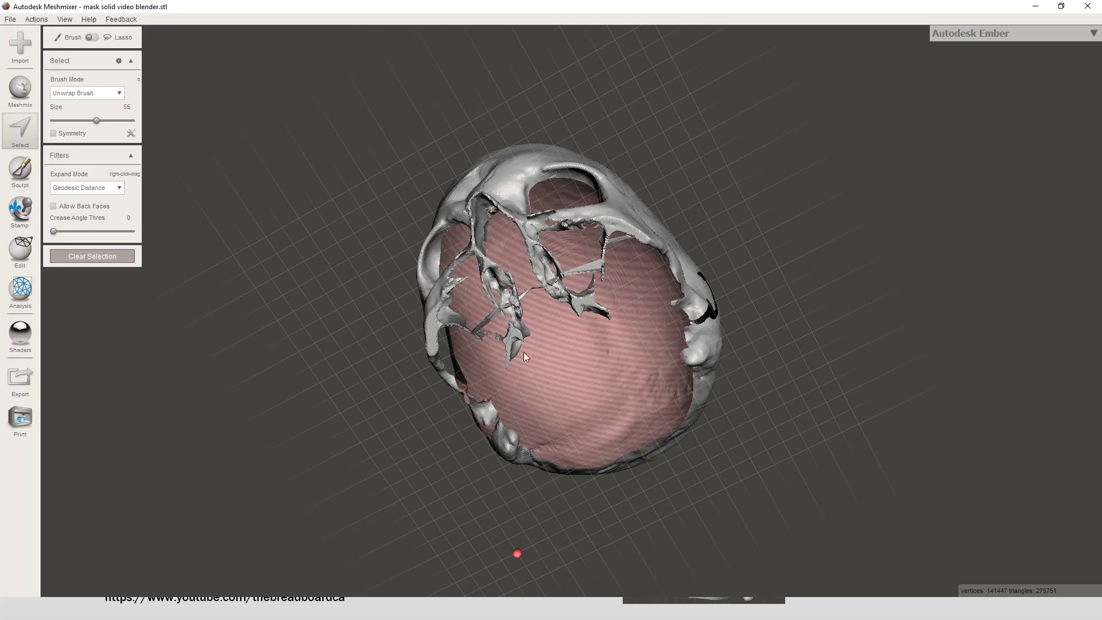
right_drag(652, 401, 419, 279)
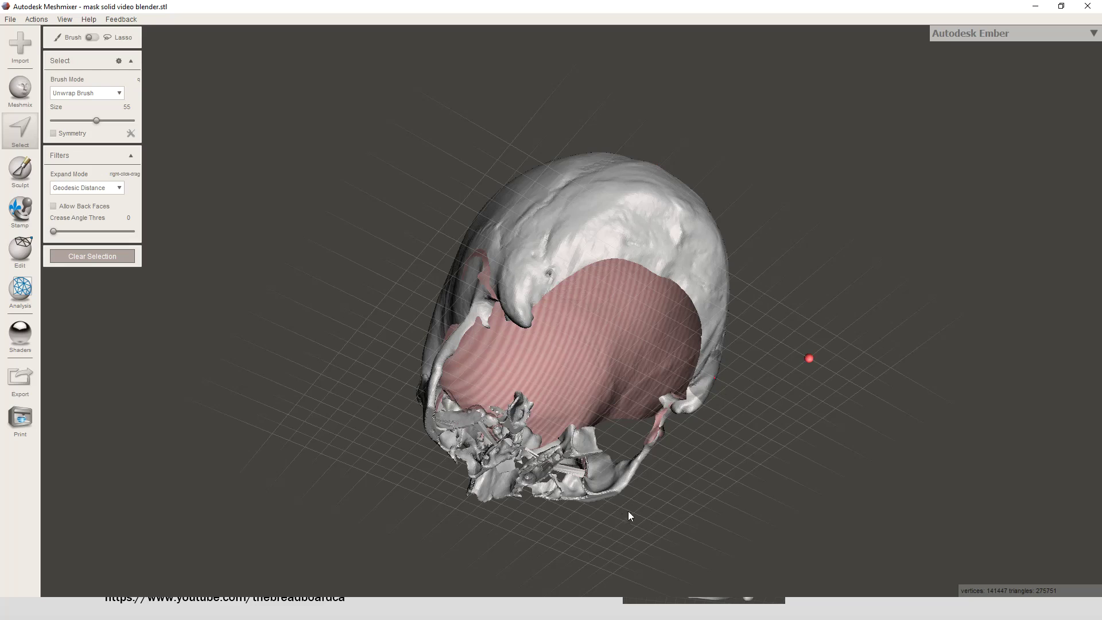
right_drag(770, 401, 728, 428)
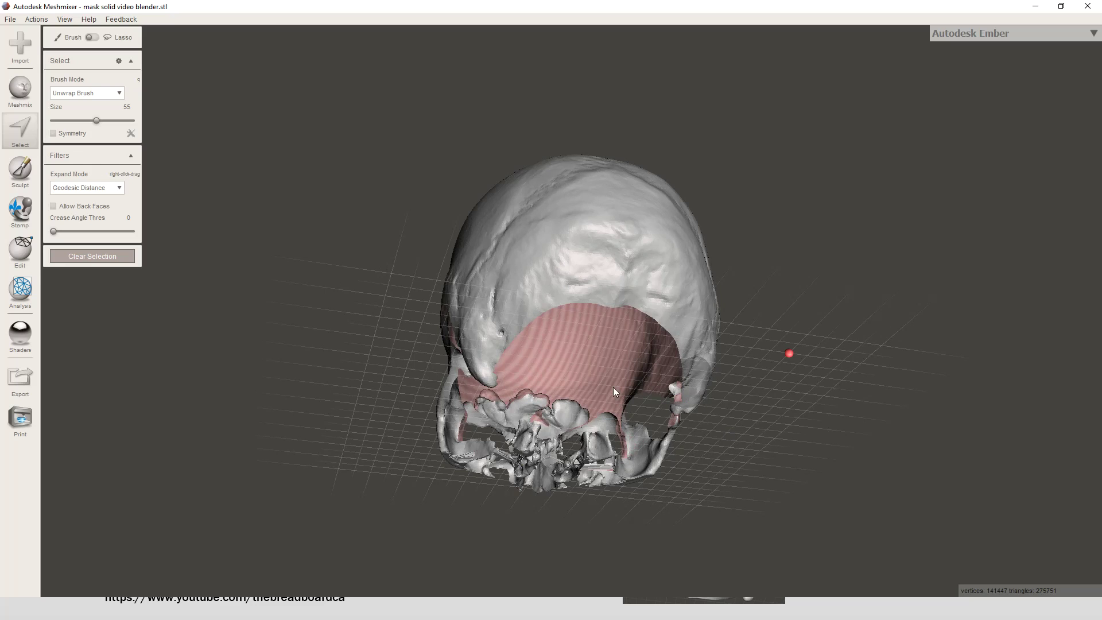
right_drag(569, 373, 895, 251)
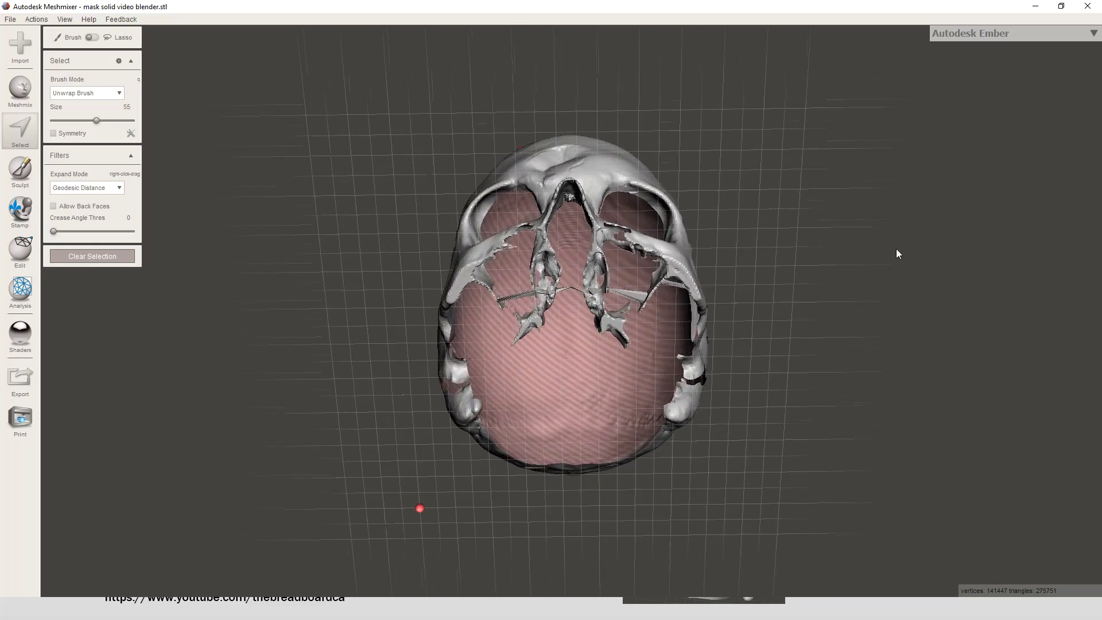
scroll(505, 309, up, 3)
scroll(506, 309, up, 2)
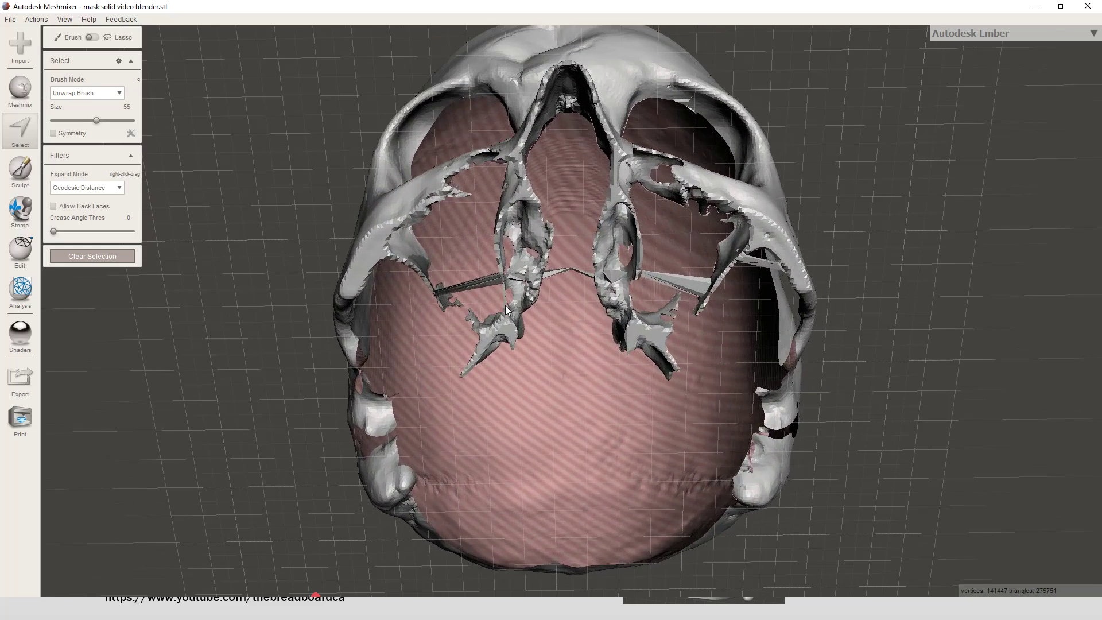
scroll(506, 310, up, 1)
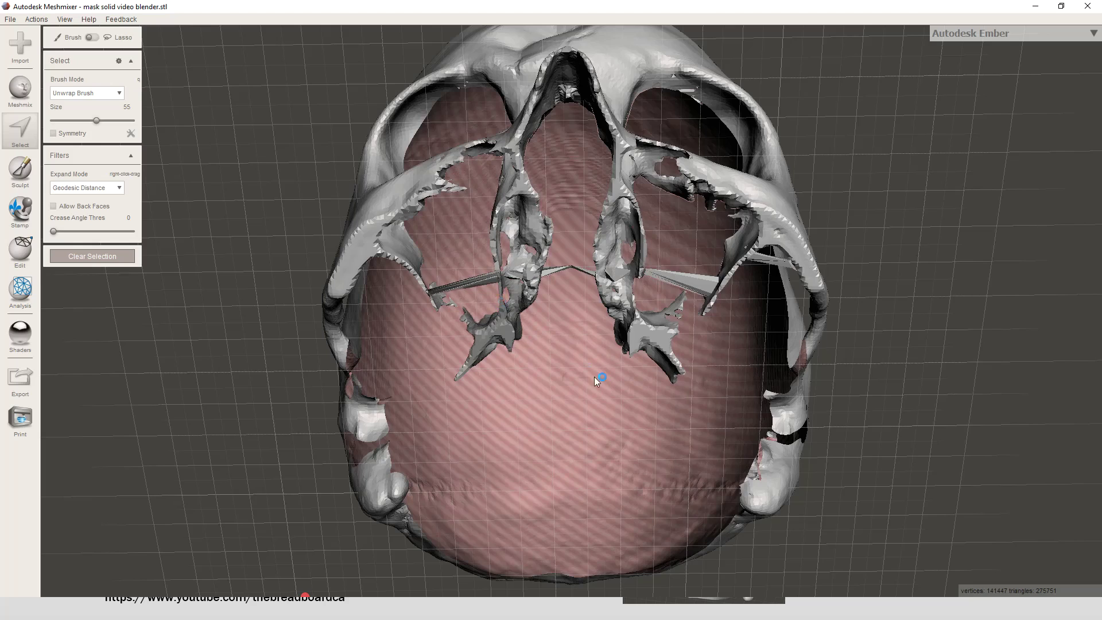
right_drag(631, 281, 605, 283)
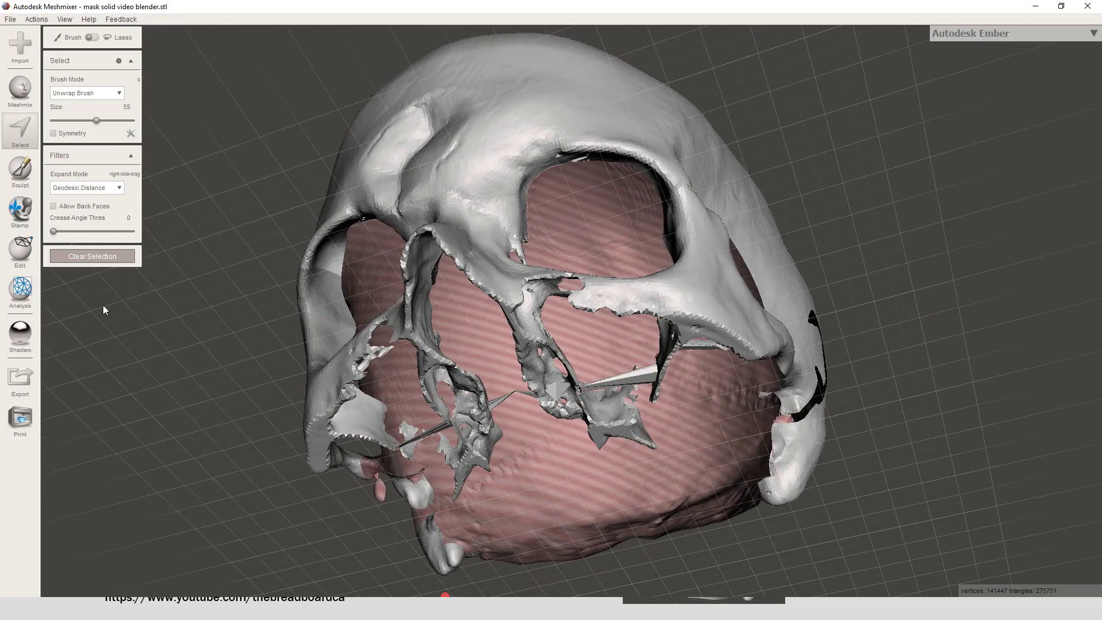
Restart face selection with a brush size of 22 and paint the bone bridge joining the inner fragments to one side of the nose.
click(85, 256)
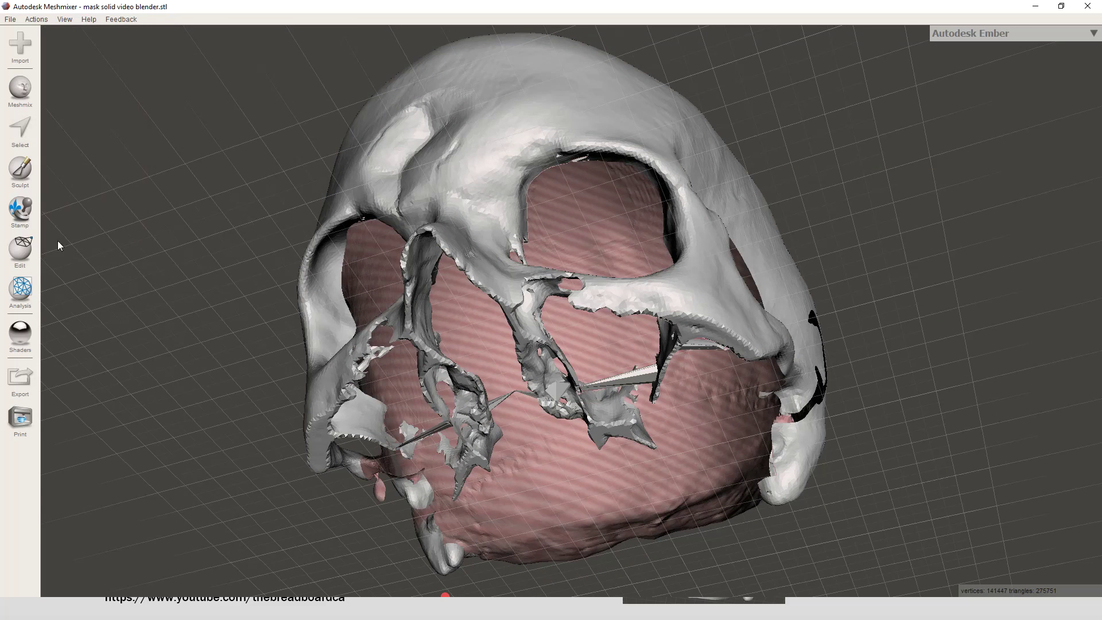
click(21, 136)
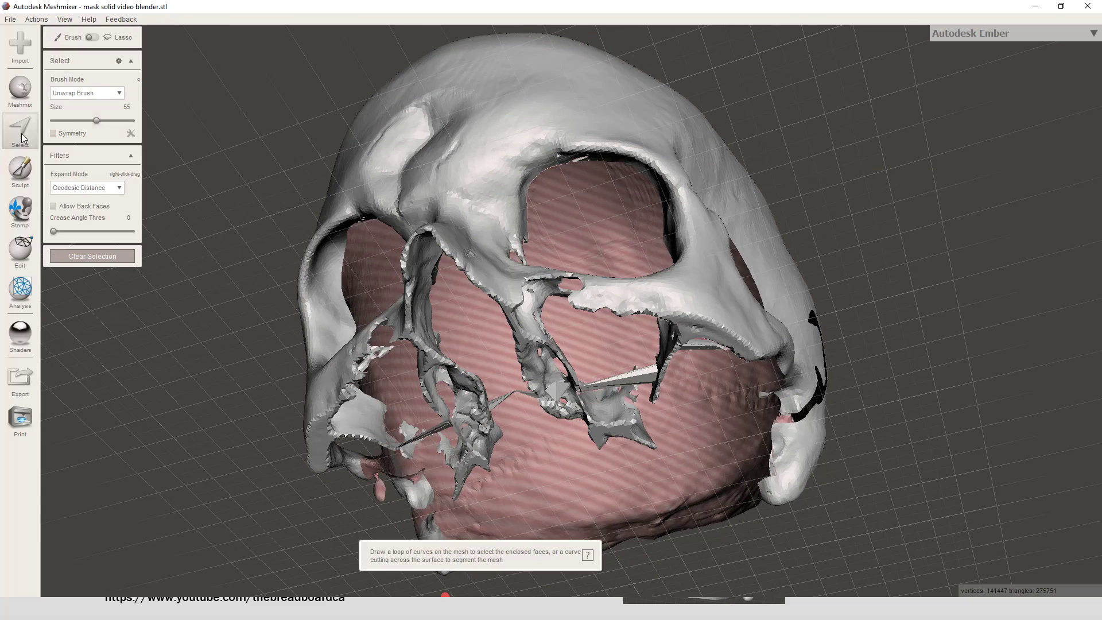
click(67, 121)
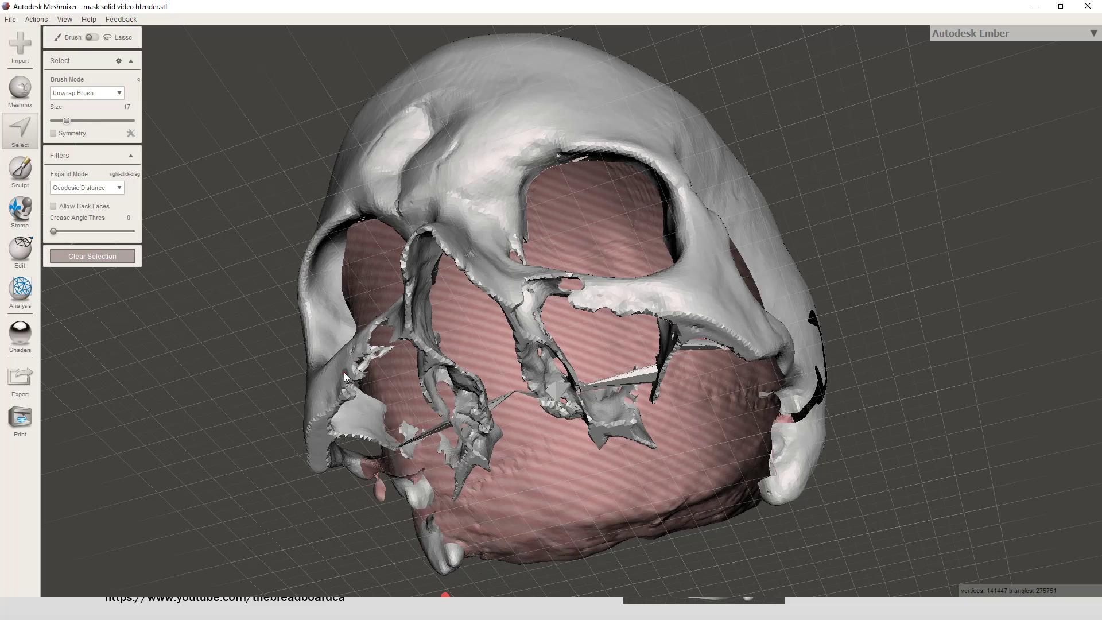
click(71, 121)
right_drag(583, 370, 479, 375)
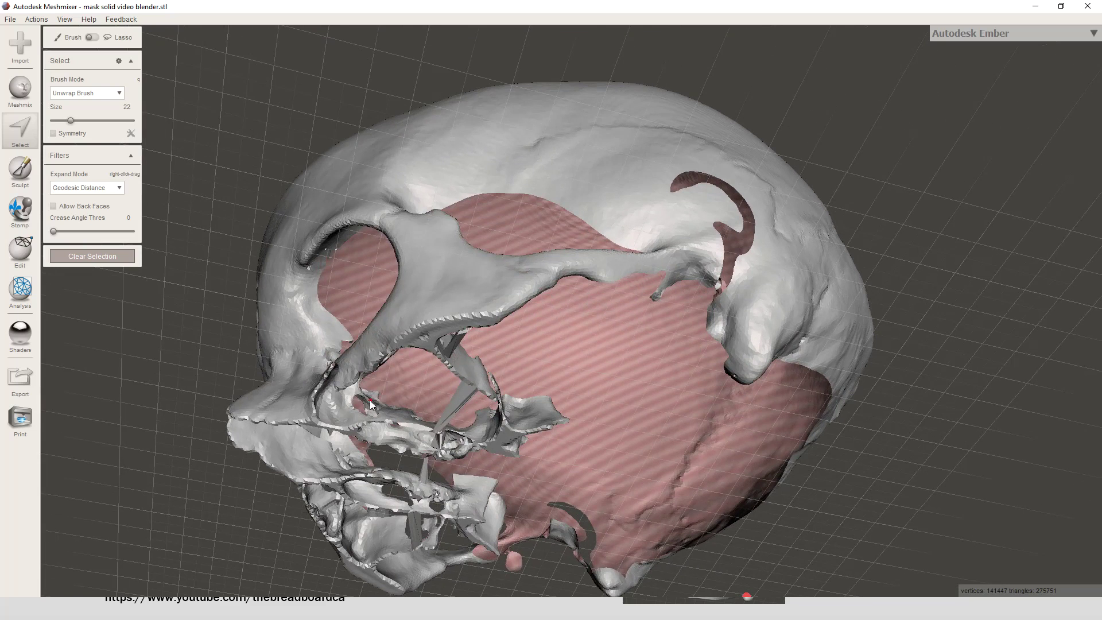
mouse_move(370, 404)
mouse_down()
mouse_move(379, 413)
mouse_move(361, 423)
mouse_move(361, 442)
mouse_move(374, 397)
mouse_up()
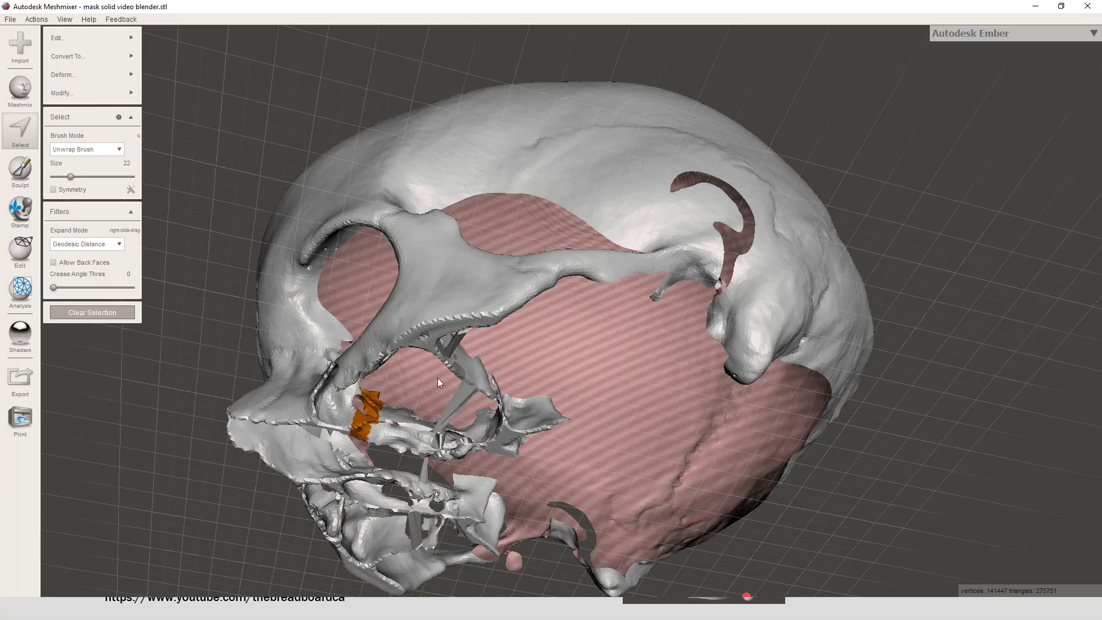
Add the thin bone plates that connect the inner fragments to both cheekbones to the face selection.
right_drag(562, 361, 356, 440)
mouse_move(338, 428)
mouse_down()
mouse_move(353, 465)
mouse_move(336, 430)
mouse_up()
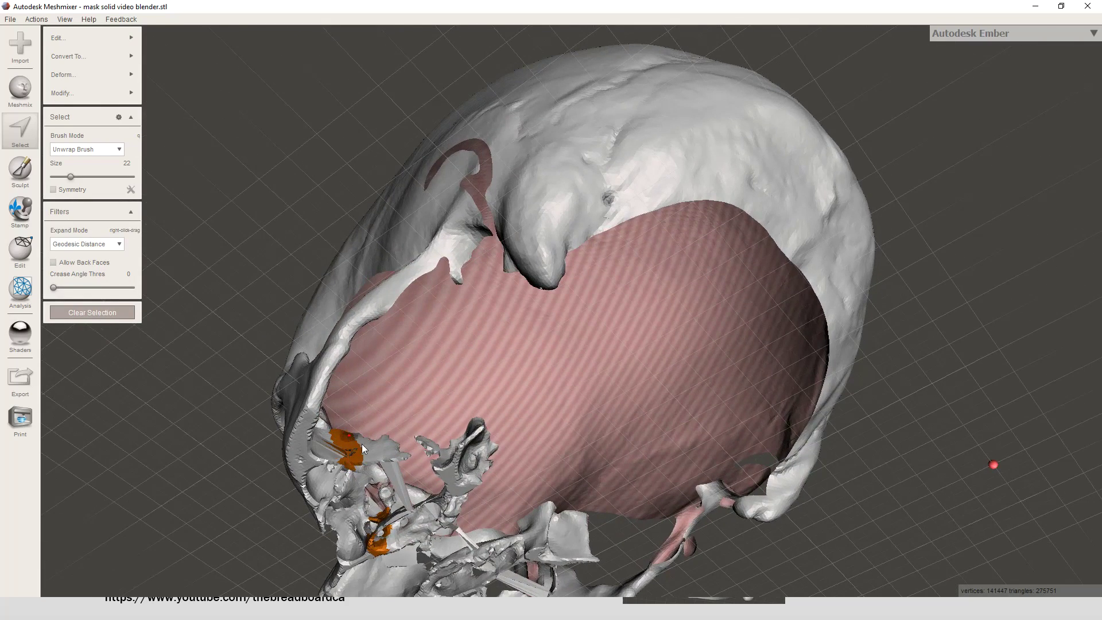
right_drag(348, 442, 411, 426)
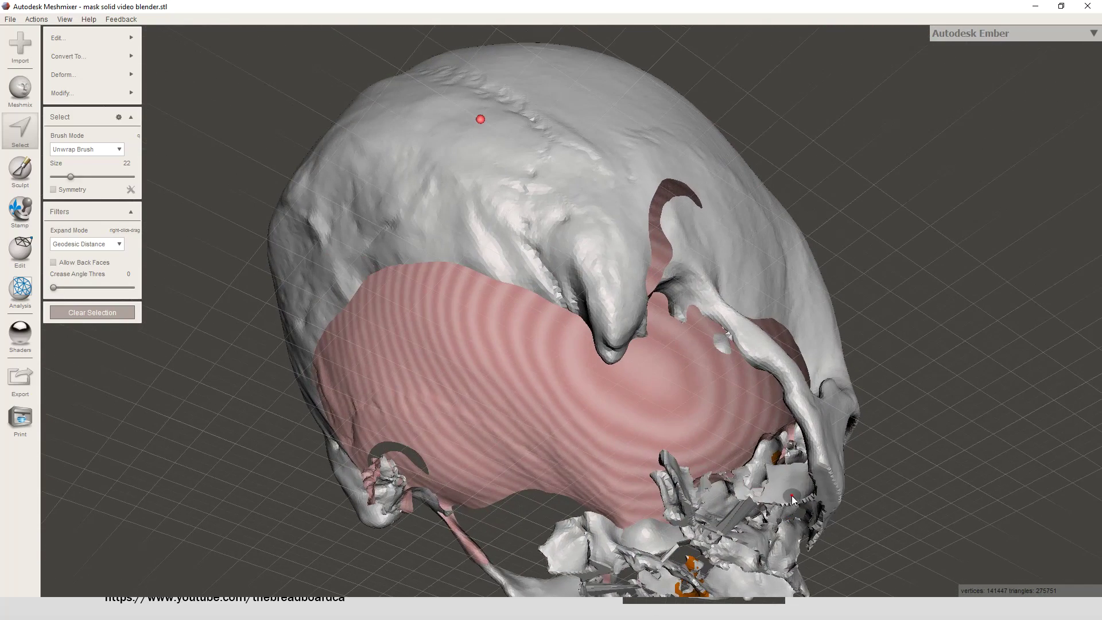
mouse_move(794, 489)
mouse_down()
mouse_move(795, 466)
mouse_move(795, 504)
mouse_up()
mouse_move(791, 492)
right_down()
mouse_move(644, 394)
mouse_move(524, 408)
mouse_move(468, 436)
right_up()
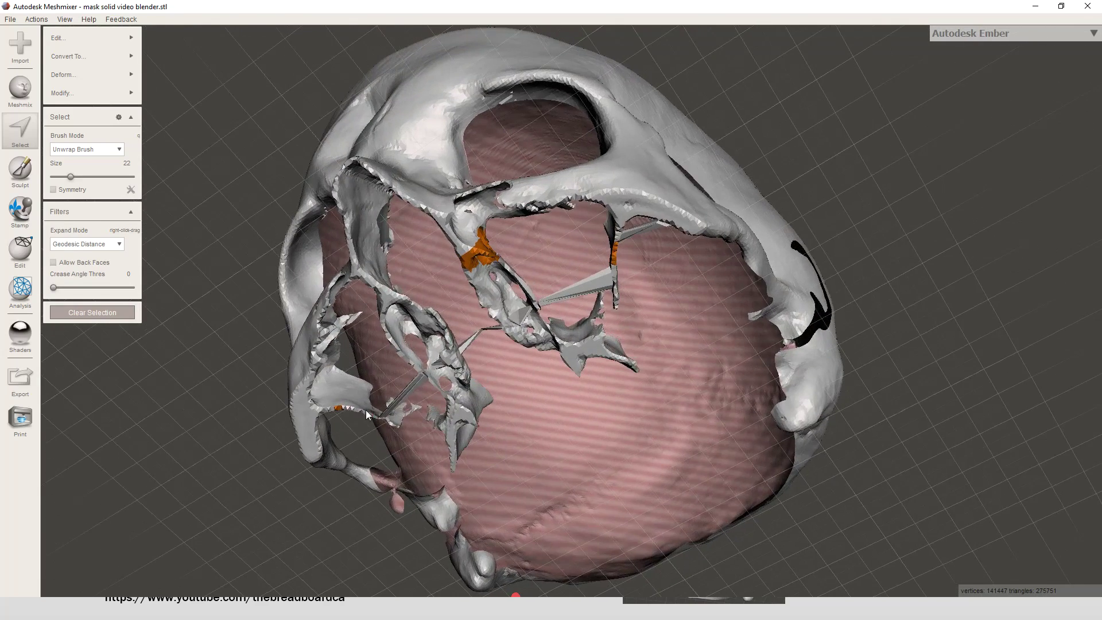
mouse_move(370, 414)
mouse_down()
mouse_move(344, 393)
mouse_move(348, 375)
mouse_move(339, 409)
mouse_up()
Complete the selection across the remaining cheek and nasal bridges, and delete the selected faces to detach the inner fragments from the skull.
right_drag(532, 308, 782, 508)
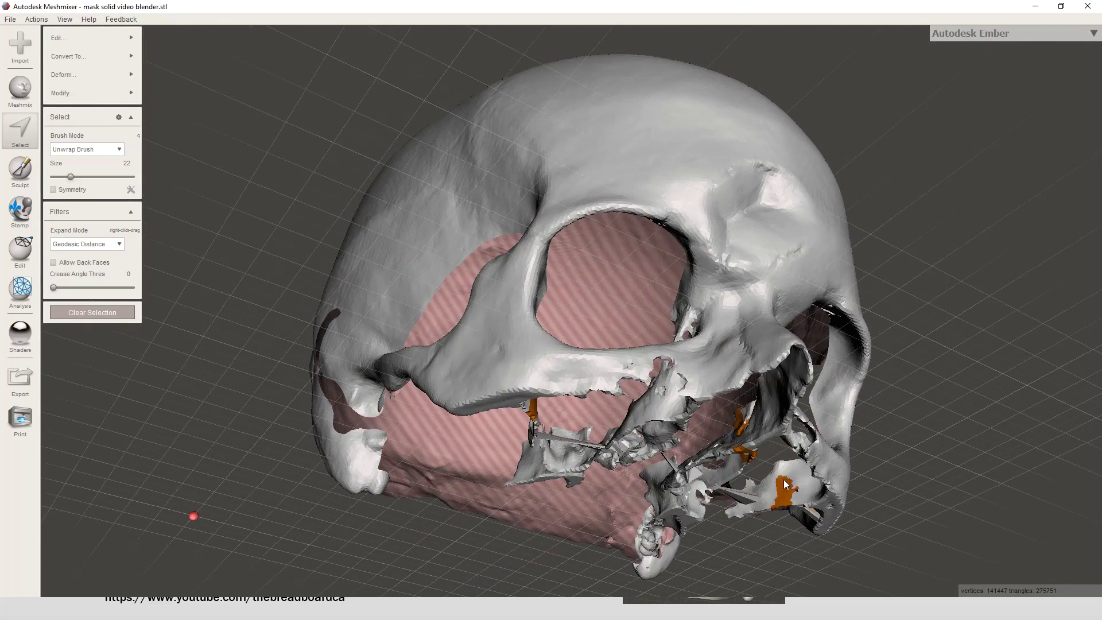
mouse_move(785, 483)
mouse_down()
mouse_move(785, 463)
mouse_move(783, 486)
mouse_up()
right_drag(766, 492, 795, 518)
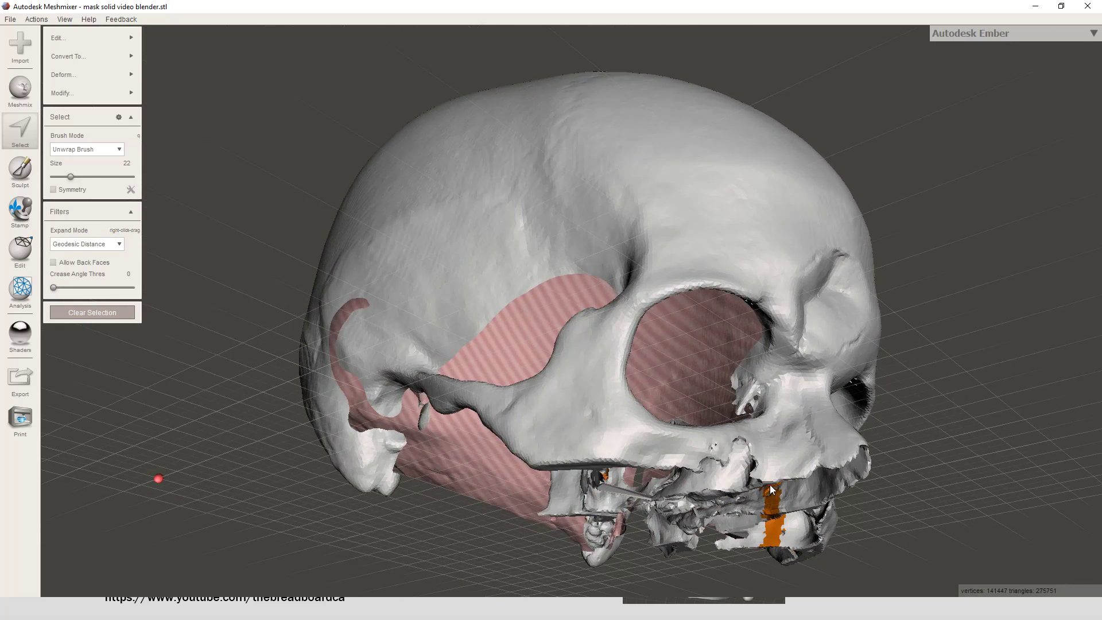
right_drag(770, 496, 705, 459)
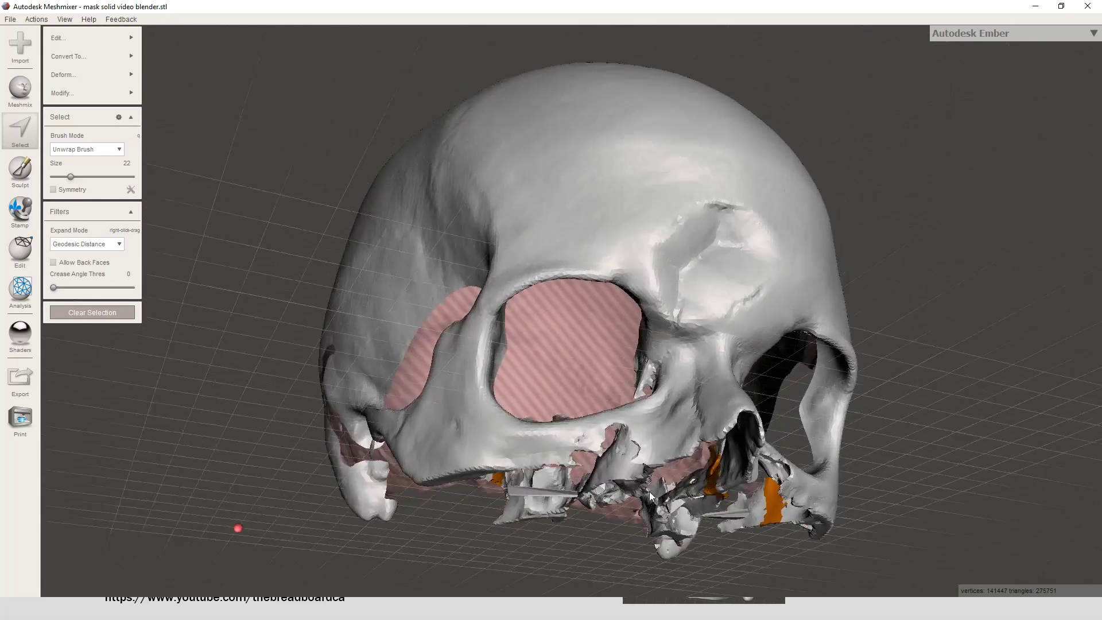
right_drag(651, 504, 795, 399)
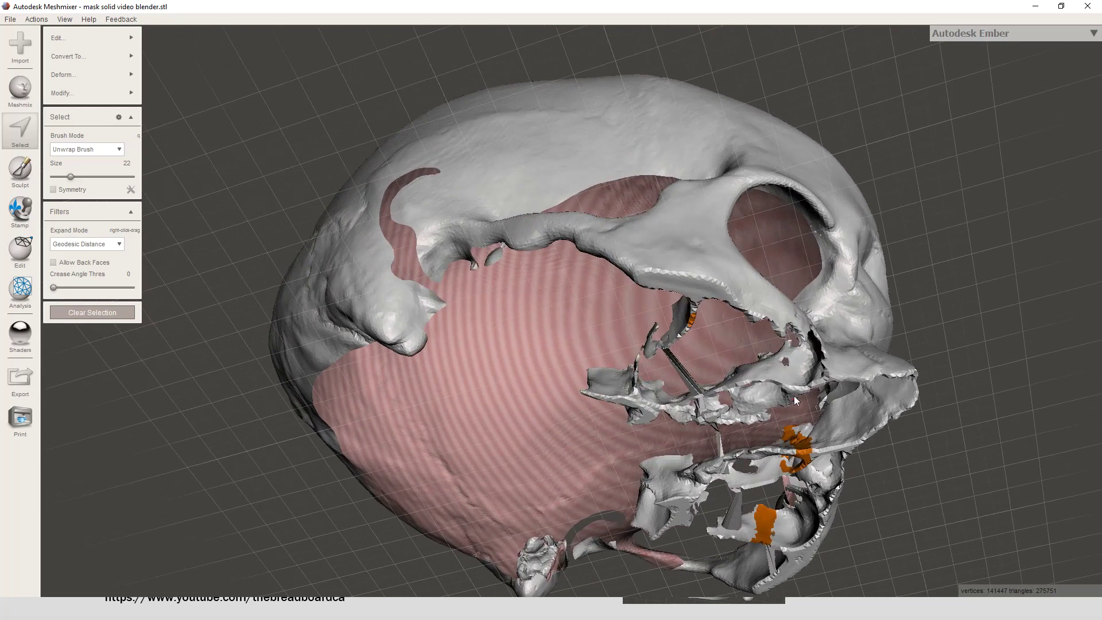
mouse_move(795, 400)
mouse_down()
mouse_move(781, 349)
mouse_move(799, 391)
mouse_move(754, 374)
mouse_move(774, 368)
mouse_move(782, 390)
mouse_move(760, 355)
mouse_move(795, 405)
mouse_up()
right_drag(783, 390, 546, 433)
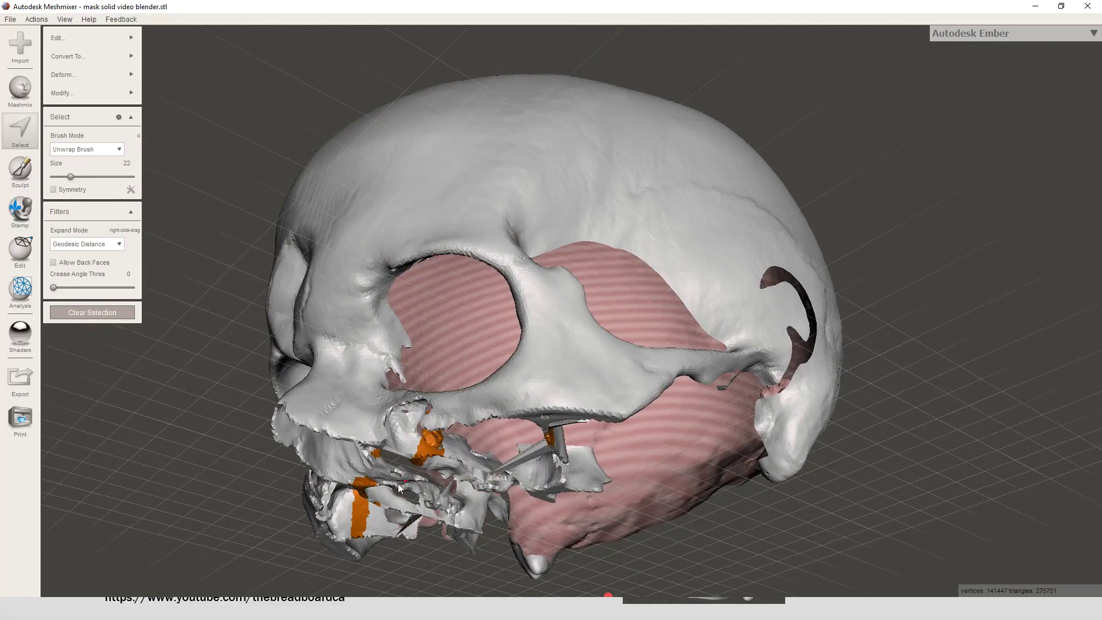
mouse_move(367, 481)
mouse_down()
mouse_move(374, 456)
mouse_move(368, 491)
mouse_move(368, 465)
mouse_up()
key(Delete)
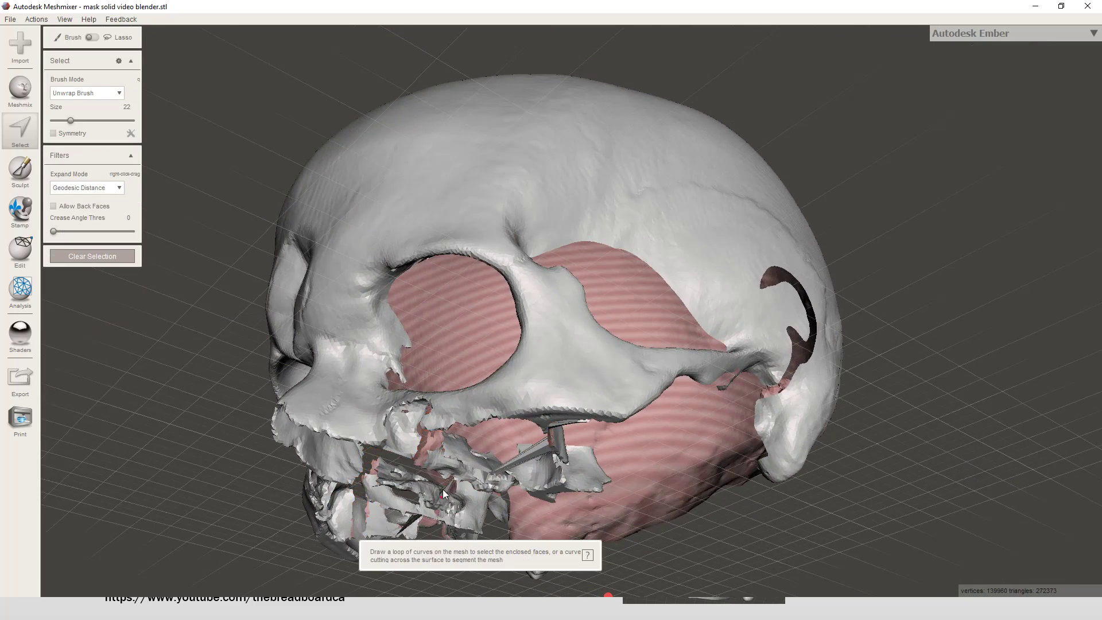
Select the whole detached group of inner bone fragments below the skull and delete it.
right_drag(442, 497, 544, 418)
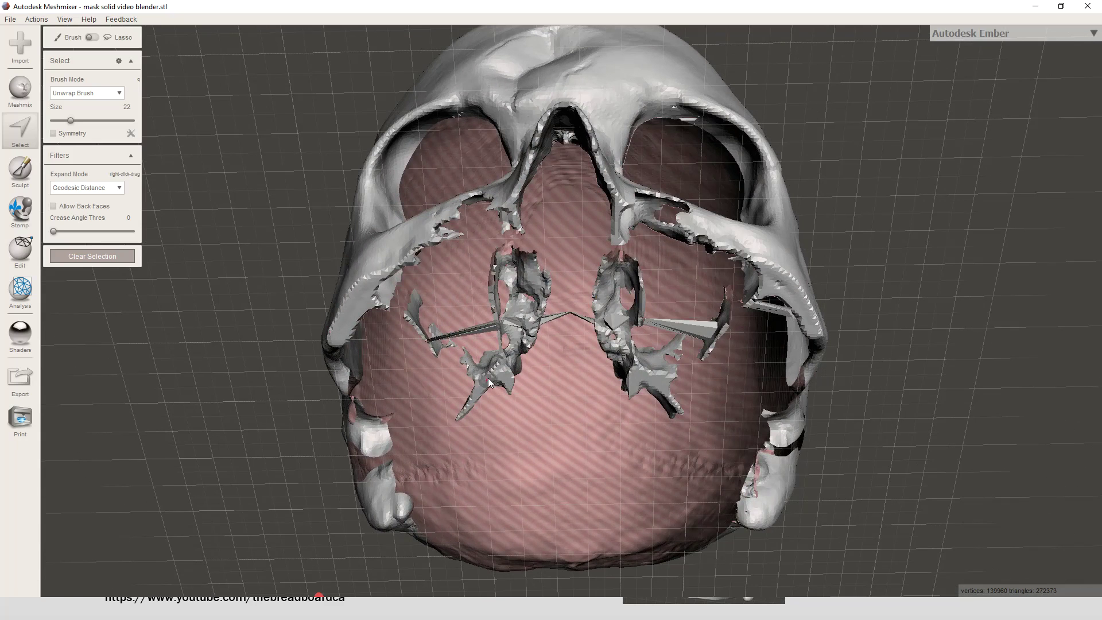
double_click(518, 314)
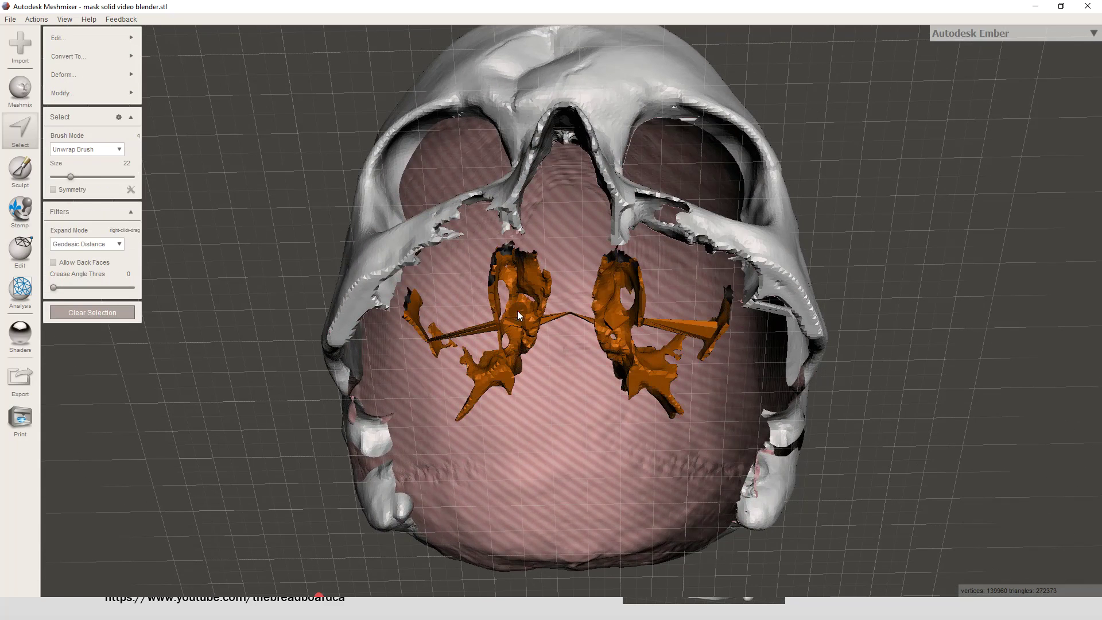
key(Delete)
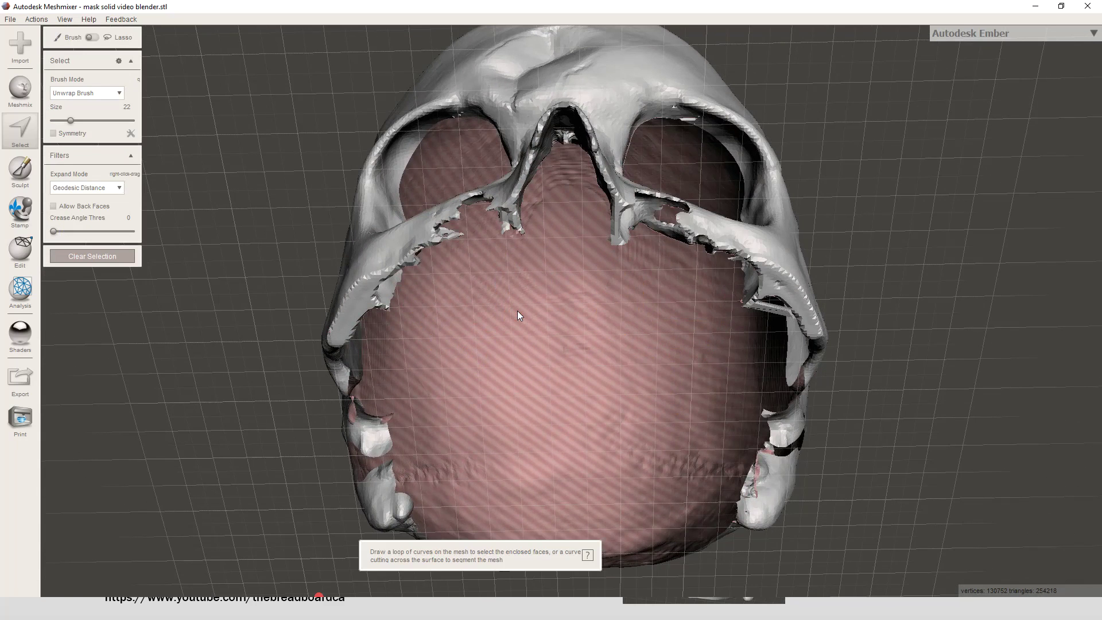
Examine the cleaned skull from below, from behind around the sinus and eye openings, and from both sides.
right_drag(517, 314, 459, 267)
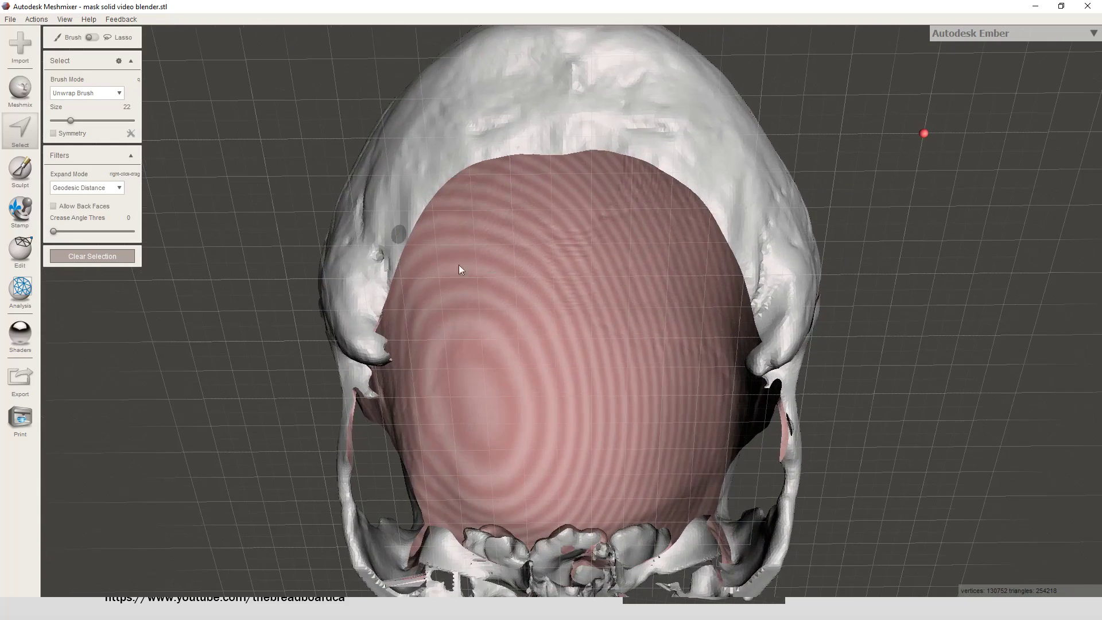
right_drag(585, 446, 666, 437)
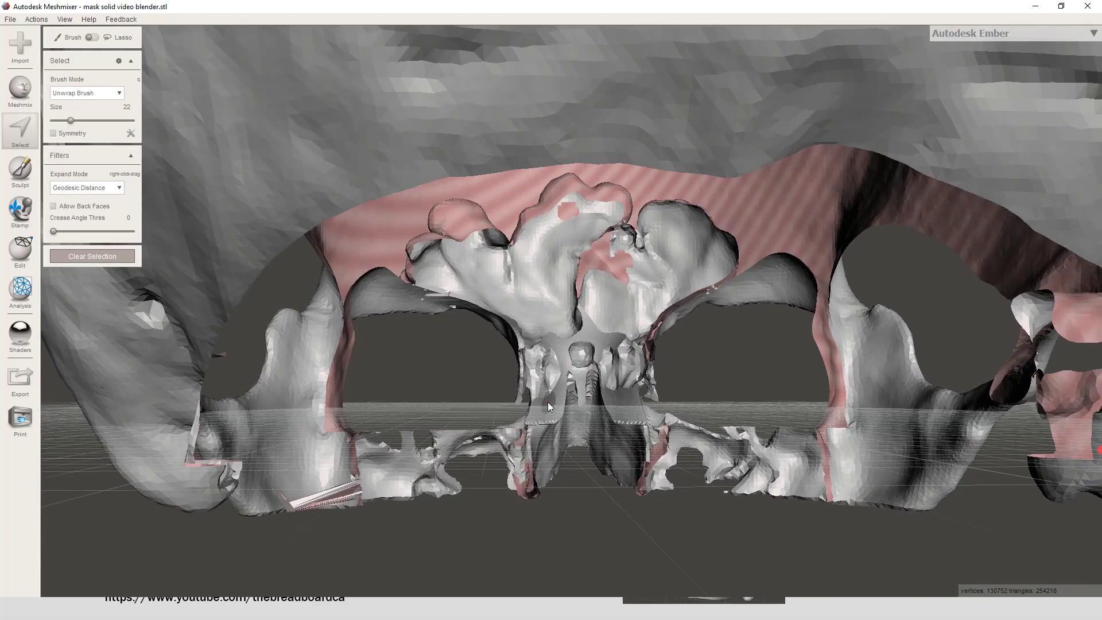
mouse_move(545, 399)
right_down()
mouse_move(535, 353)
mouse_move(501, 357)
mouse_move(549, 414)
mouse_move(551, 402)
right_up()
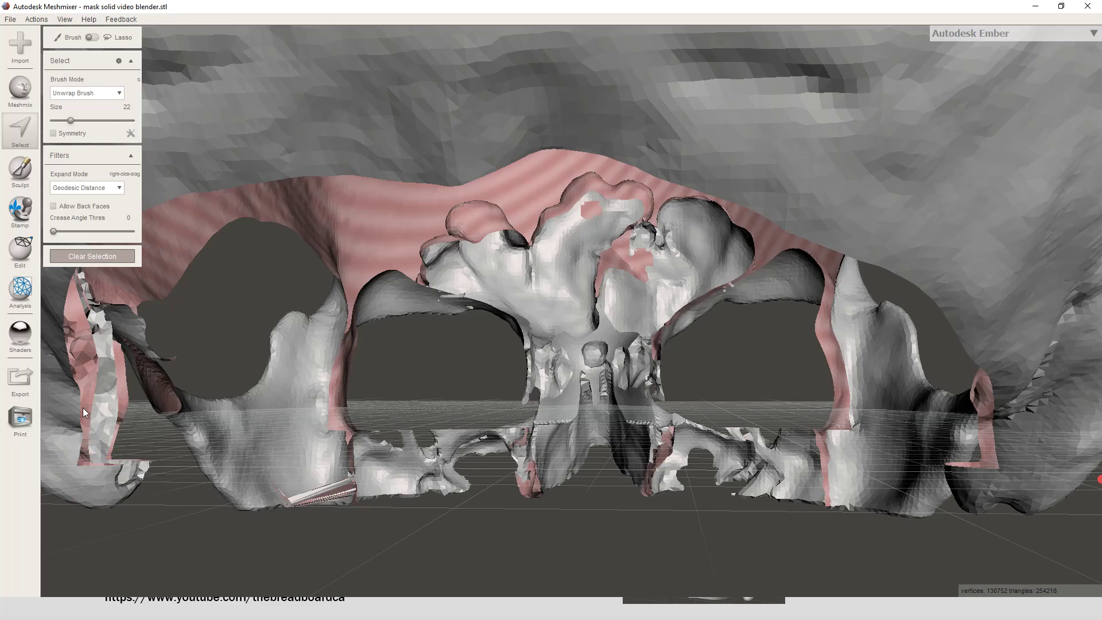
alt+drag(83, 407, 494, 270)
scroll(178, 404, down, 5)
alt+drag(614, 236, 481, 316)
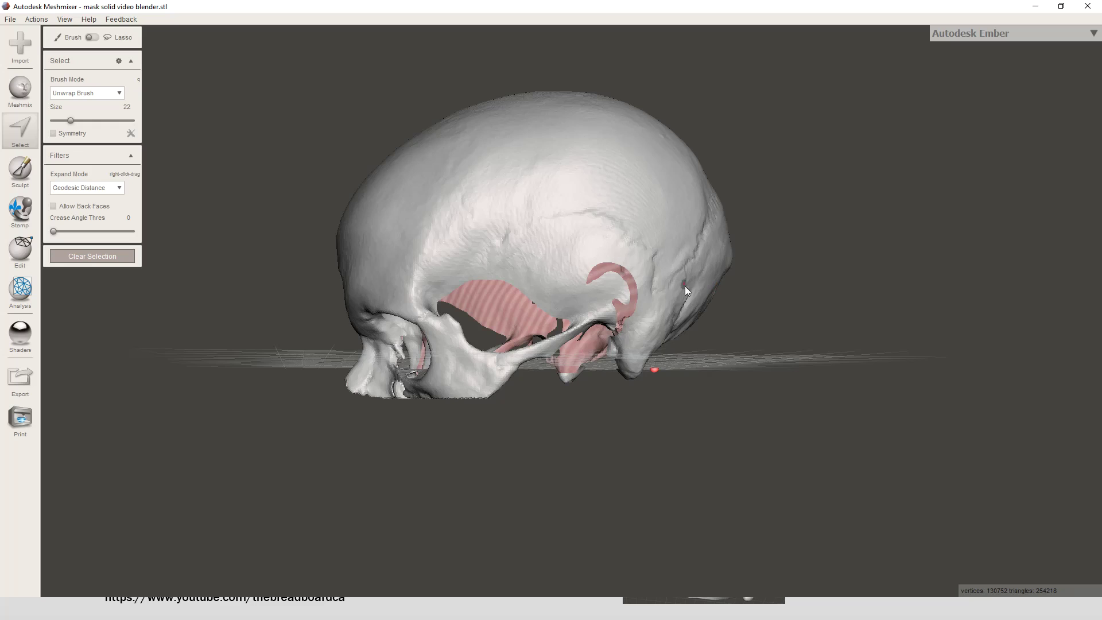
right_drag(710, 299, 672, 305)
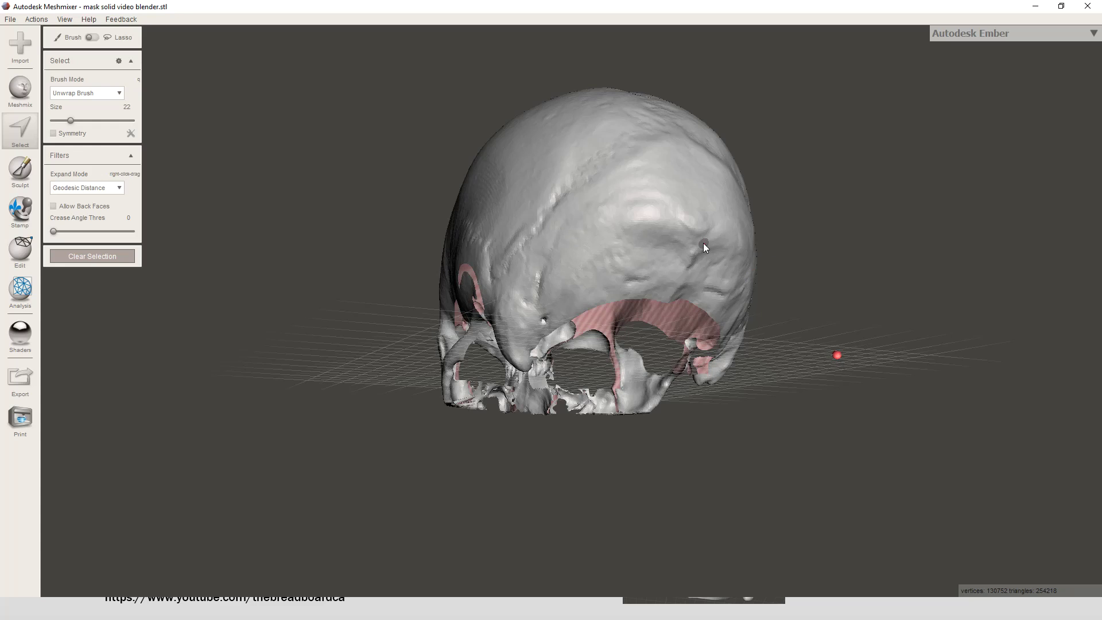
right_drag(724, 247, 419, 253)
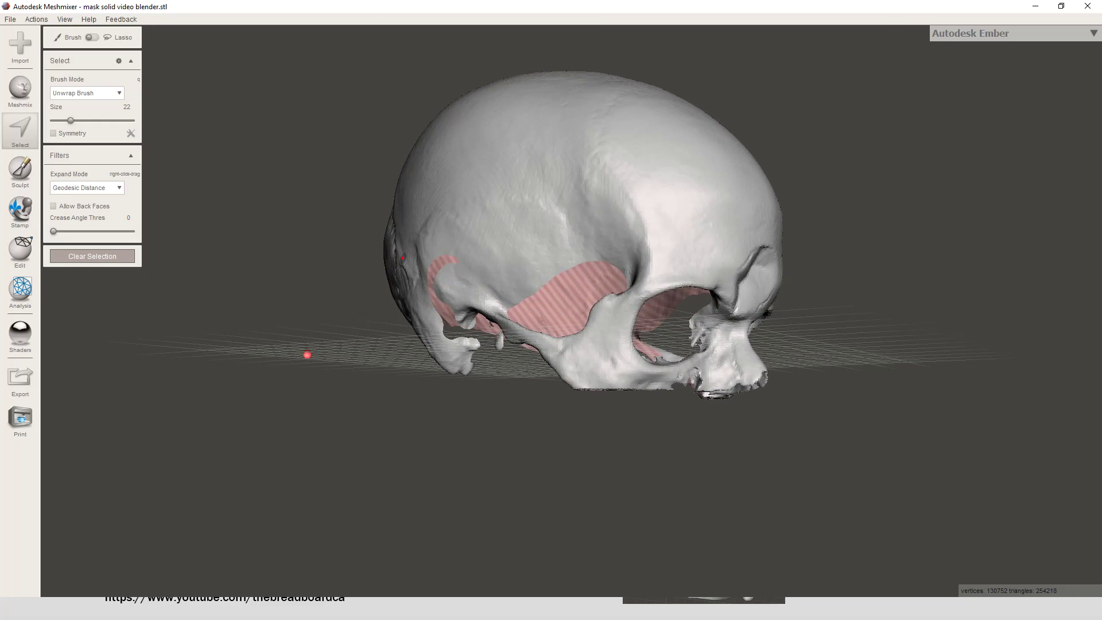